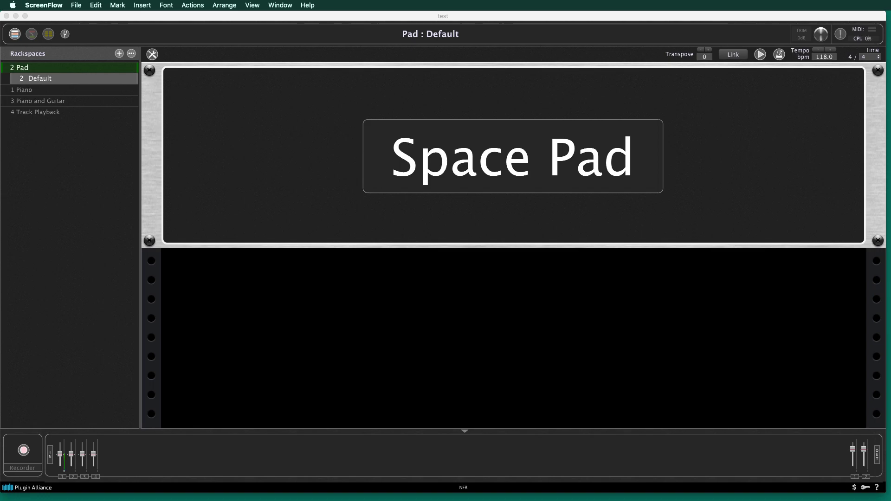
In Logic Pro X, step the track selection down and back up to Classic Brass Pad.
{"action": "key", "text": "super+Tab"}
{"action": "key", "text": "super+Tab"}
{"action": "key", "text": "super+Tab"}
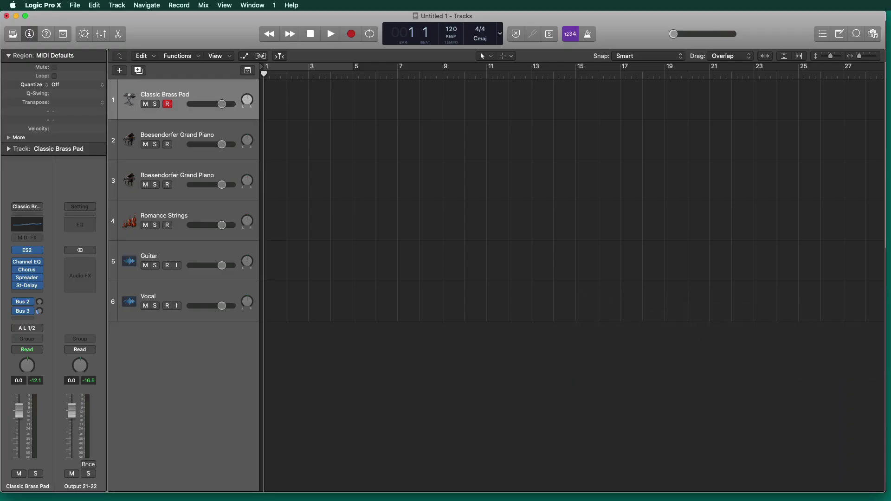
{"action": "key", "text": "Down"}
{"action": "key", "text": "Down"}
{"action": "key", "text": "Down"}
{"action": "key", "text": "Up"}
{"action": "key", "text": "Up"}
{"action": "key", "text": "Up"}
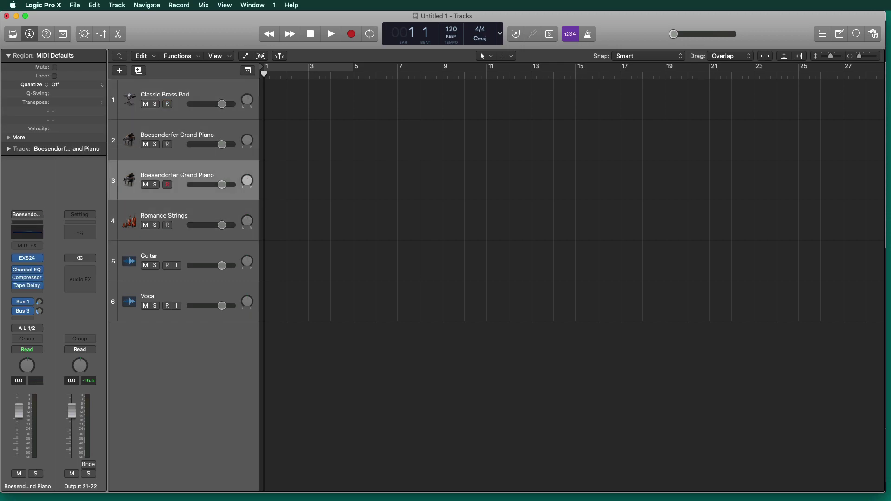
{"action": "key", "text": "Down"}
{"action": "key", "text": "Down"}
{"action": "key", "text": "Down"}
{"action": "key", "text": "Down"}
{"action": "key", "text": "Up"}
{"action": "key", "text": "Up"}
{"action": "key", "text": "Up"}
{"action": "key", "text": "Up"}
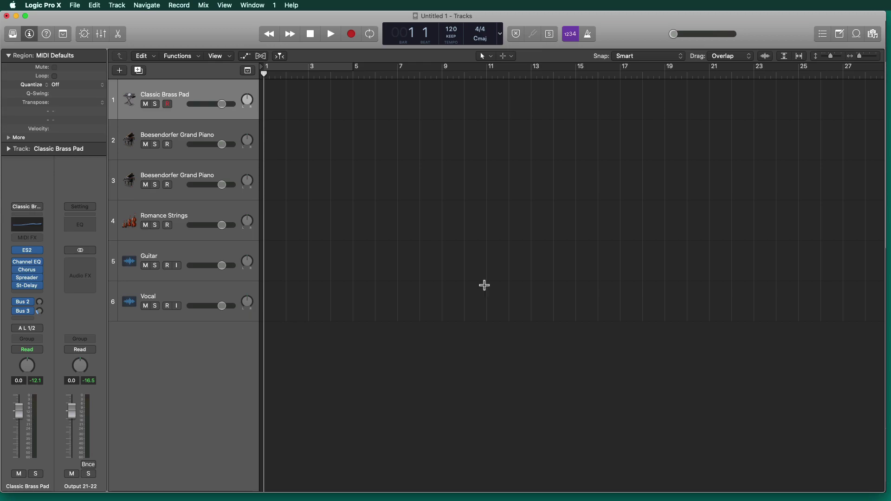
In Gig Performer, flip between the Pad, Piano and Track Playback rackspaces, ending on Pad.
{"action": "key", "text": "super+Tab"}
{"action": "key", "text": "super+Tab"}
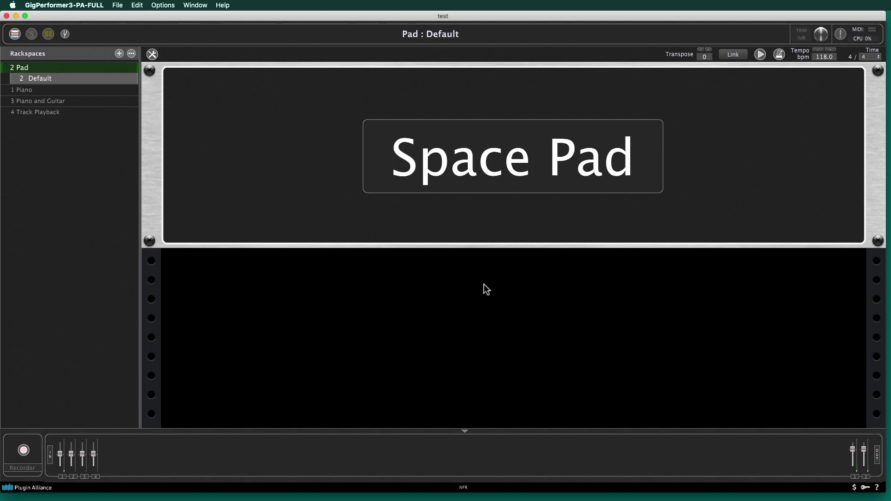
{"action": "left_click", "coordinate": [121, 90]}
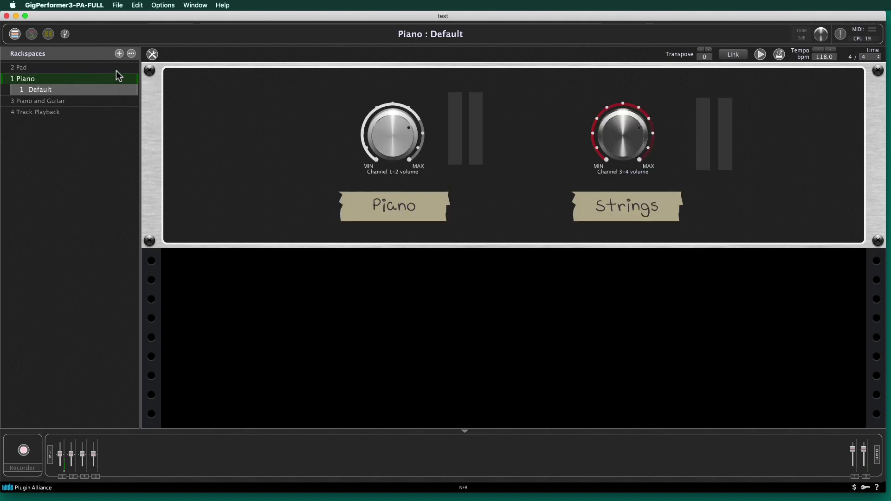
{"action": "left_click", "coordinate": [116, 69]}
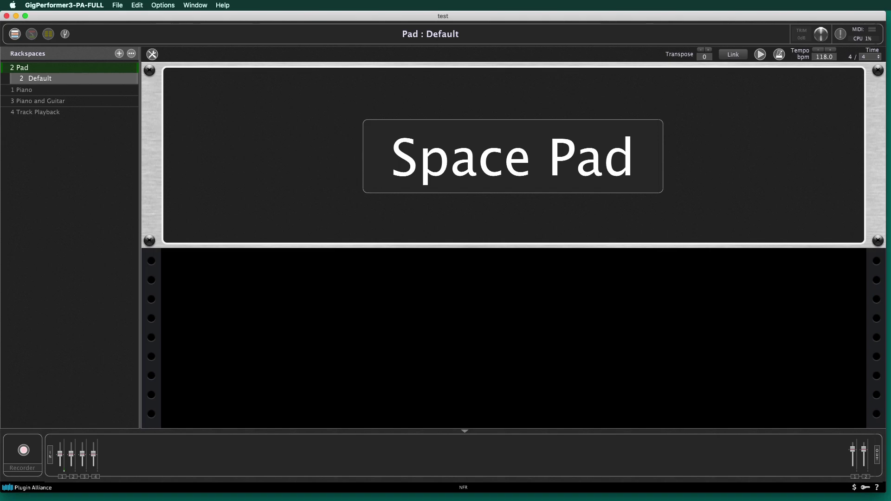
{"action": "key", "text": "Down"}
{"action": "key", "text": "Down"}
{"action": "key", "text": "Down"}
{"action": "key", "text": "Up"}
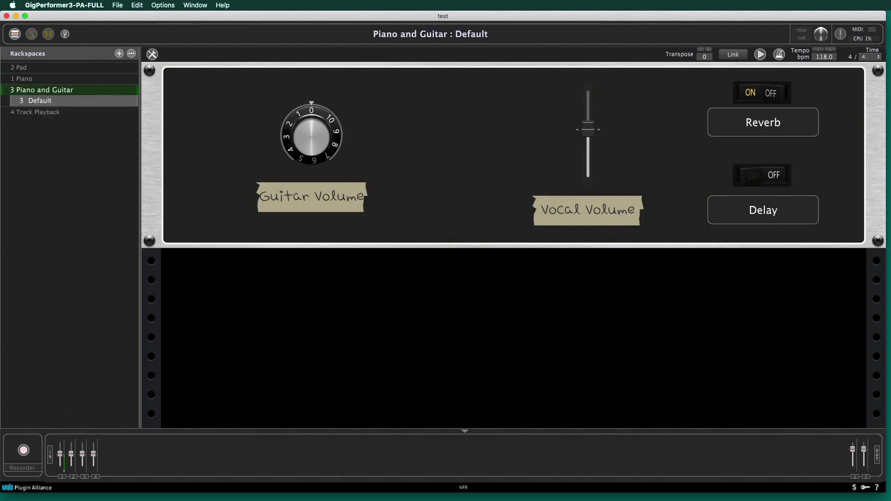
{"action": "key", "text": "Up"}
{"action": "key", "text": "Up"}
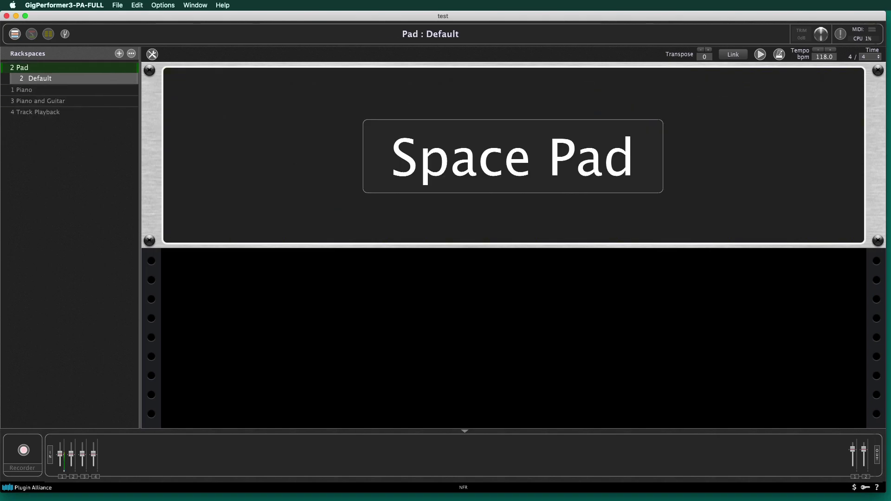
{"action": "key", "text": "Down"}
{"action": "key", "text": "Down"}
{"action": "key", "text": "Down"}
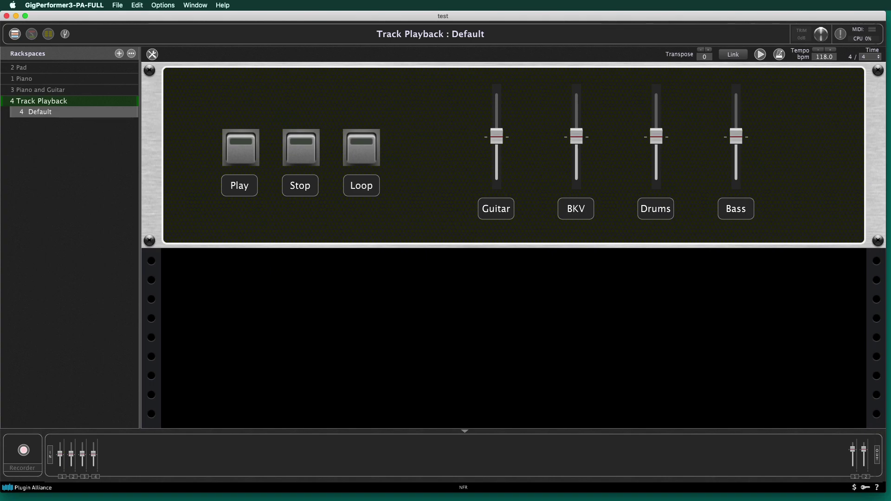
{"action": "key", "text": "Up"}
{"action": "key", "text": "Up"}
{"action": "key", "text": "Up"}
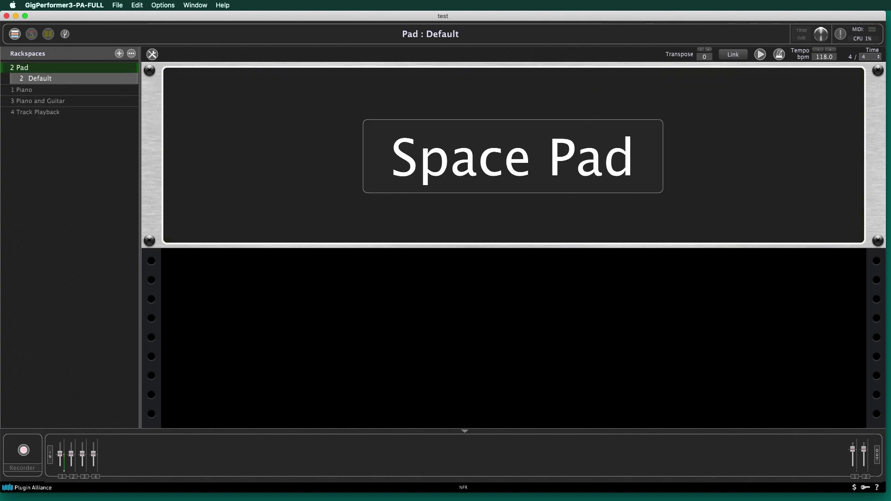
In Logic Pro X, step the track selection down to Guitar and back to Classic Brass Pad.
{"action": "key", "text": "super+Tab"}
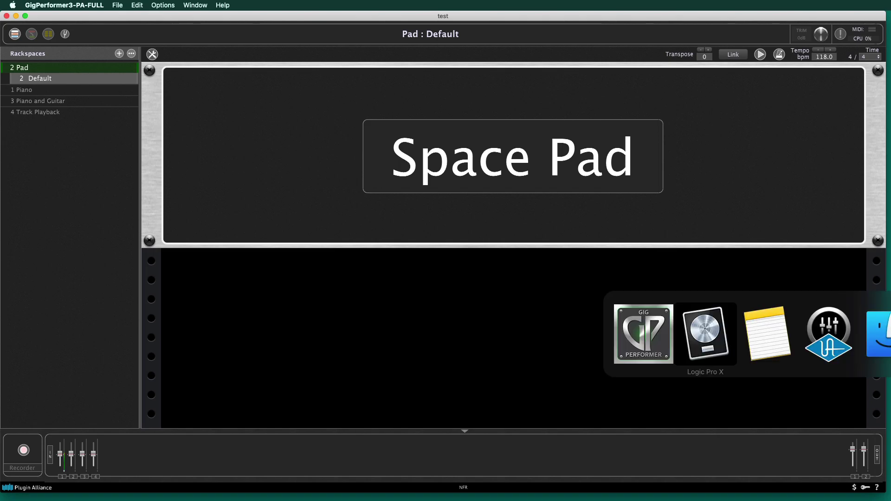
{"action": "key", "text": "Down"}
{"action": "key", "text": "Down"}
{"action": "key", "text": "Down"}
{"action": "key", "text": "Down"}
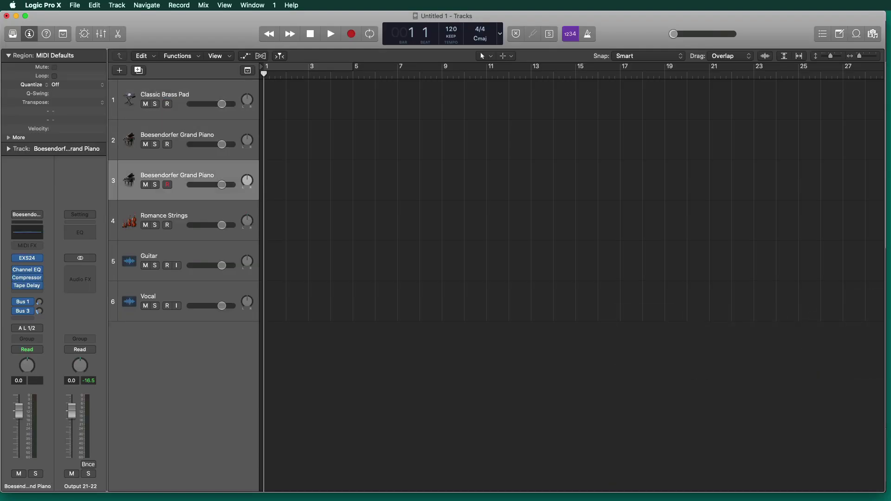
{"action": "key", "text": "Up"}
{"action": "key", "text": "Up"}
{"action": "key", "text": "Up"}
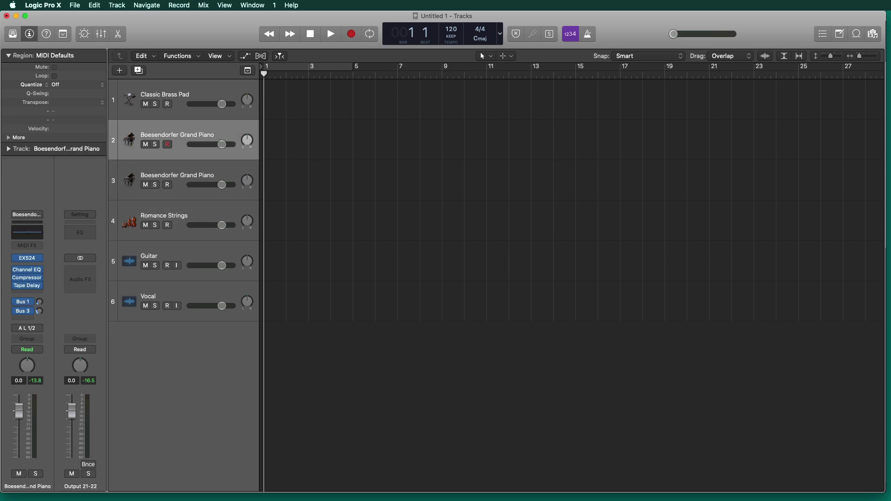
{"action": "key", "text": "Down"}
{"action": "key", "text": "Down"}
{"action": "key", "text": "Down"}
{"action": "key", "text": "Up"}
{"action": "key", "text": "Up"}
{"action": "key", "text": "Up"}
{"action": "key", "text": "Up"}
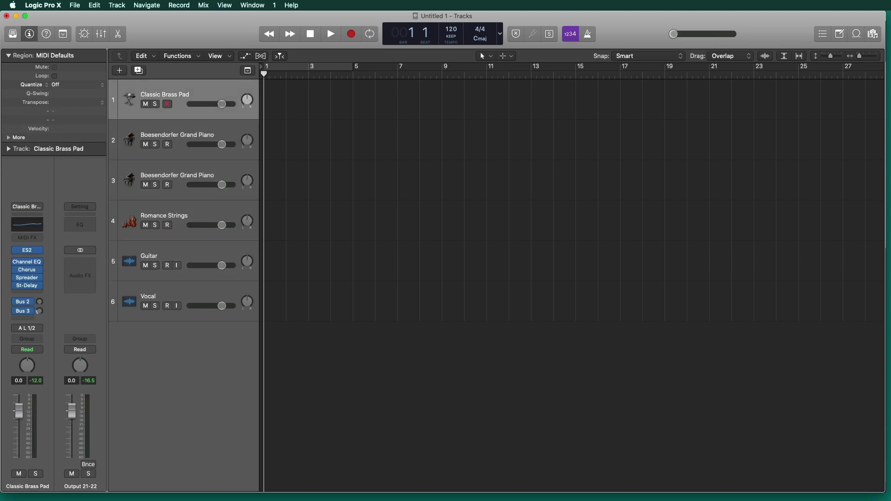
In Gig Performer, step through the rackspaces with the arrow keys, ending on 1 Piano.
{"action": "key", "text": "super+Tab"}
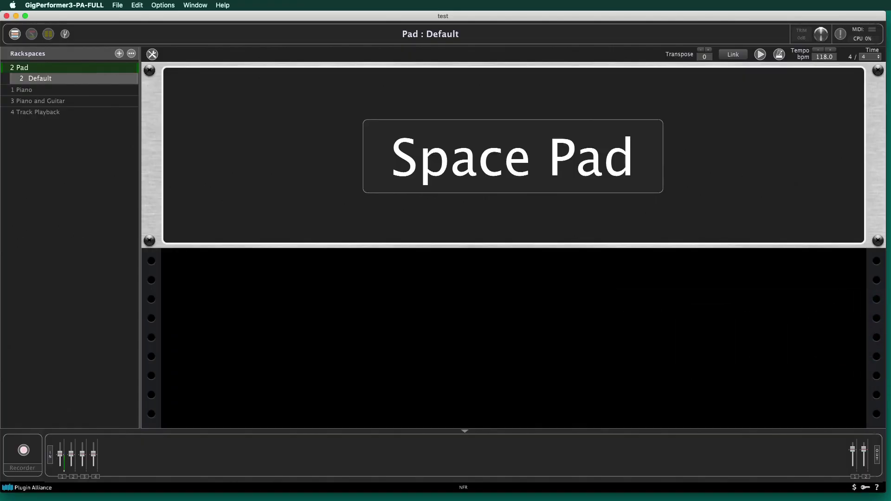
{"action": "key", "text": "Down"}
{"action": "key", "text": "Down"}
{"action": "key", "text": "Down"}
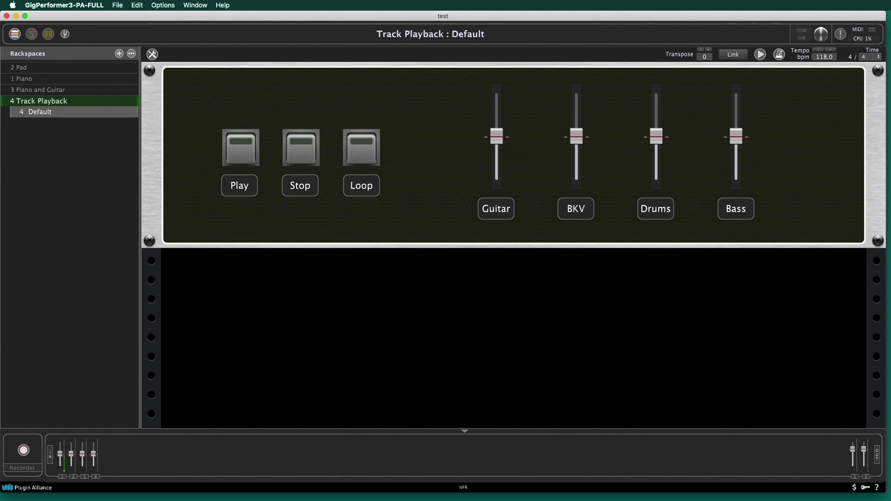
{"action": "key", "text": "Up"}
{"action": "key", "text": "Up"}
{"action": "key", "text": "Up"}
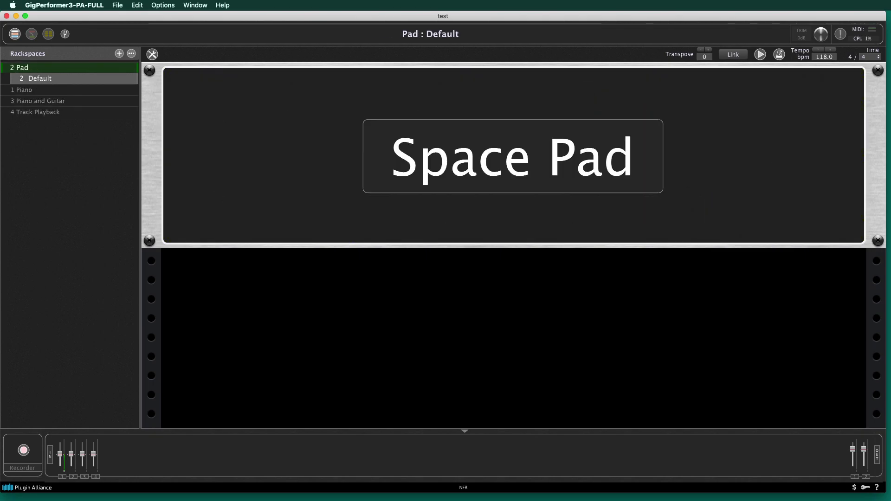
{"action": "key", "text": "Down"}
{"action": "key", "text": "Down"}
{"action": "key", "text": "Down"}
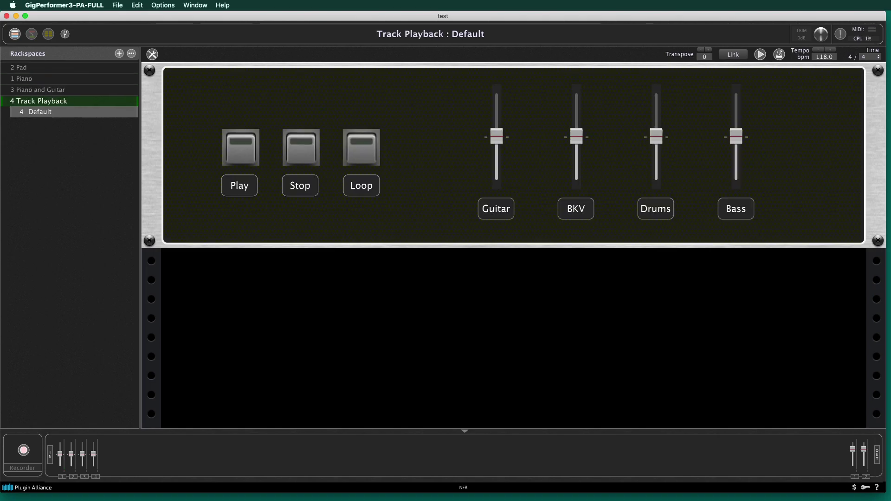
{"action": "key", "text": "Up"}
{"action": "key", "text": "Up"}
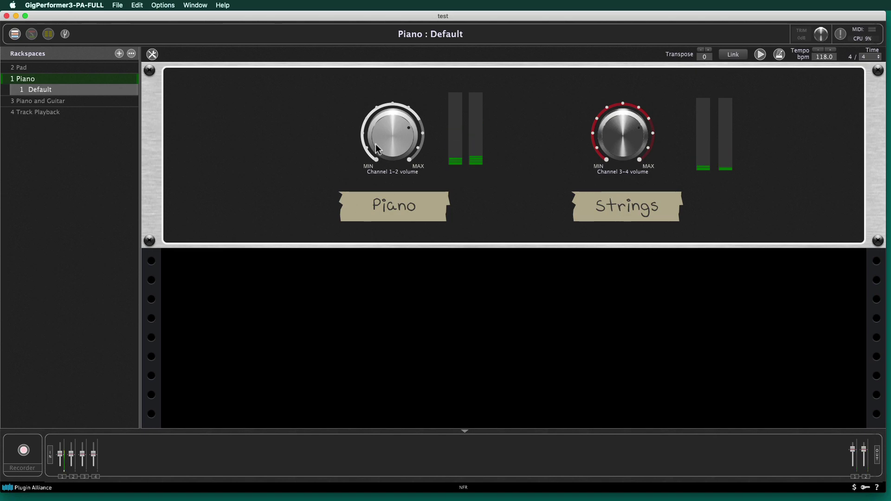
Drop the Piano channel volume to -19.3dB, raise it to -4.1dB, then go to Logic Pro X.
{"action": "left_click_drag", "start_coordinate": [393, 149], "coordinate": [396, 184]}
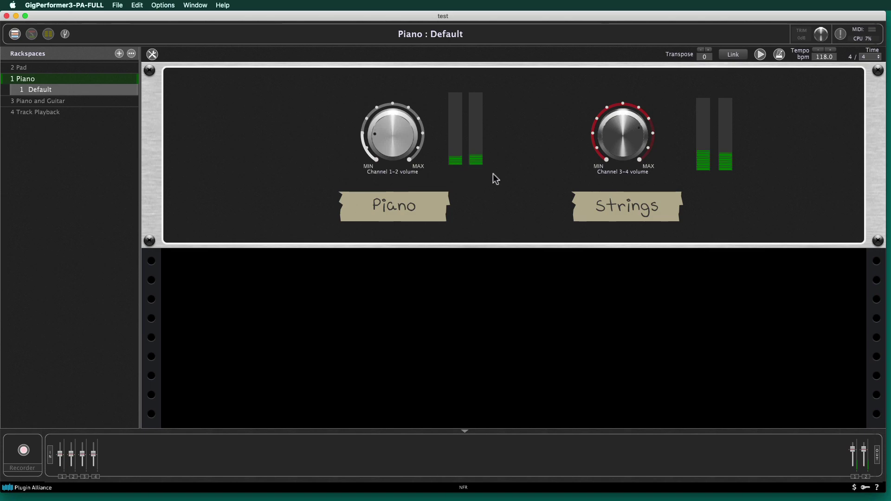
{"action": "mouse_move", "coordinate": [401, 127]}
{"action": "left_click_drag", "start_coordinate": [401, 127], "coordinate": [399, 99]}
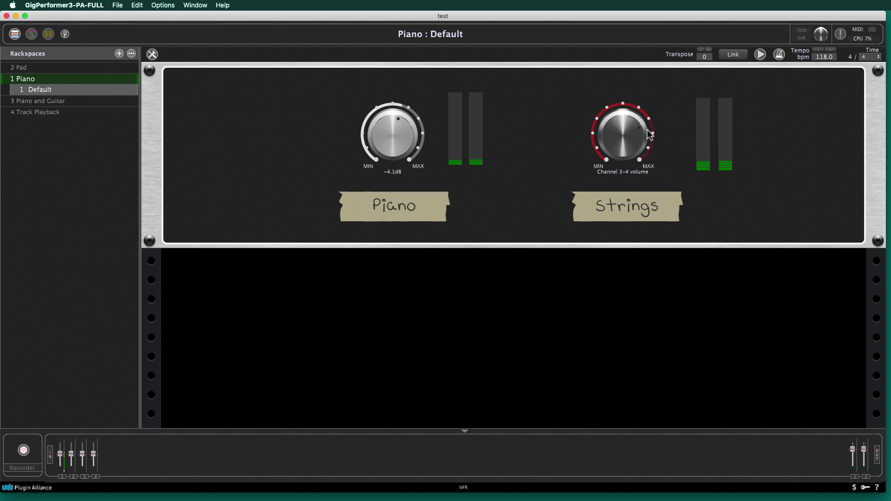
{"action": "mouse_move", "coordinate": [631, 131]}
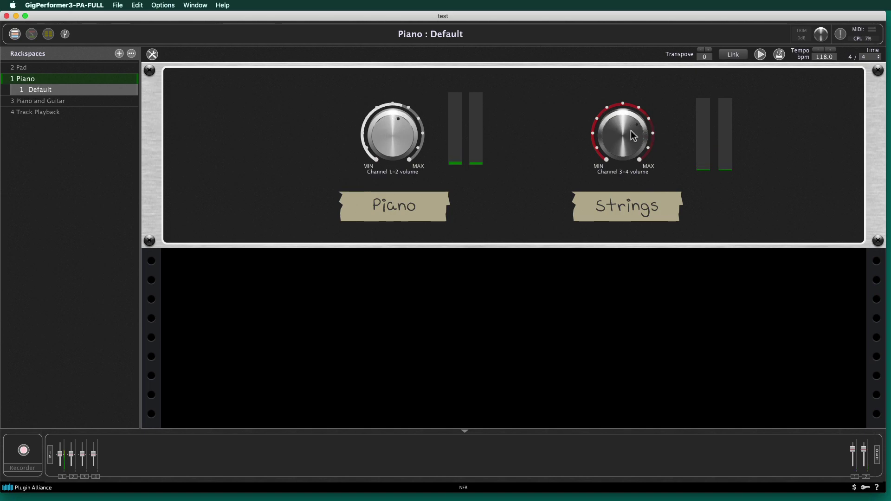
{"action": "key", "text": "super+Tab"}
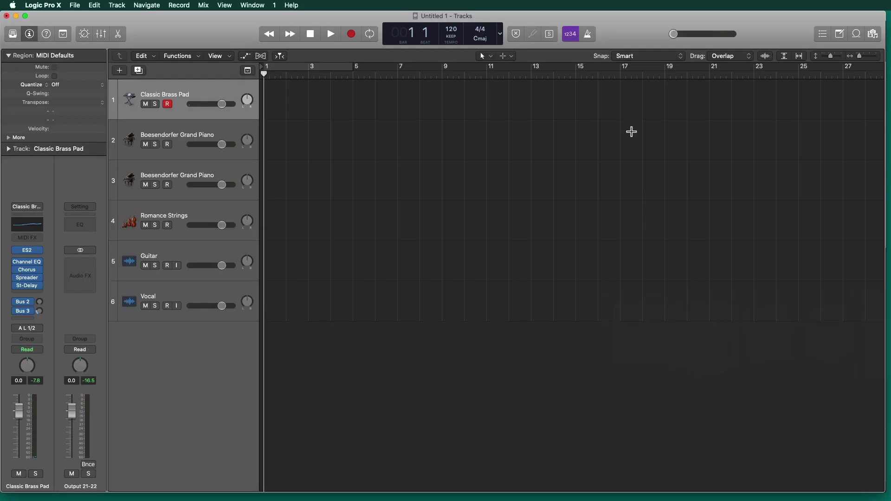
Group the second Boesendorfer Grand Piano and Romance Strings tracks into a summing track stack.
{"action": "left_click", "coordinate": [207, 169]}
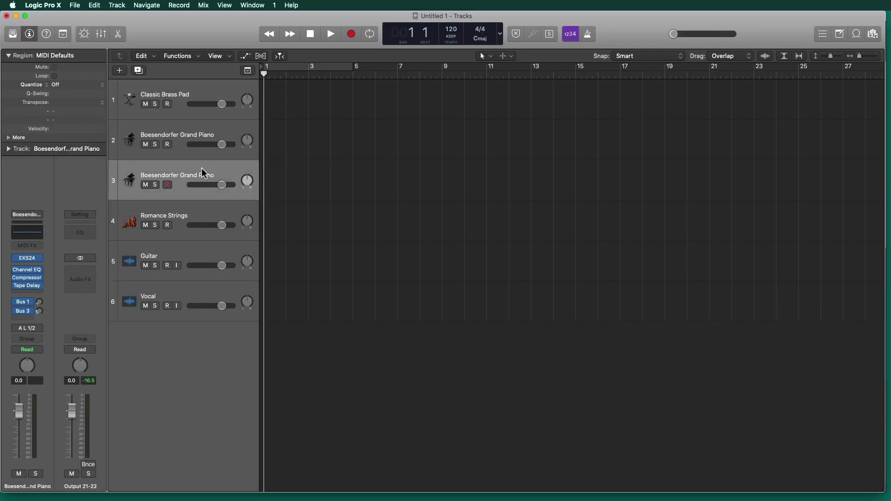
{"action": "left_click", "coordinate": [203, 214], "text": "shift"}
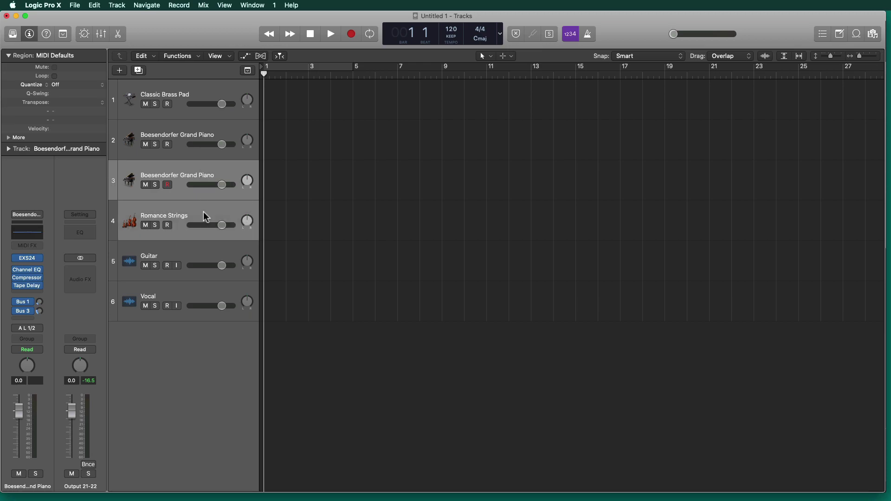
{"action": "left_click", "coordinate": [125, 4]}
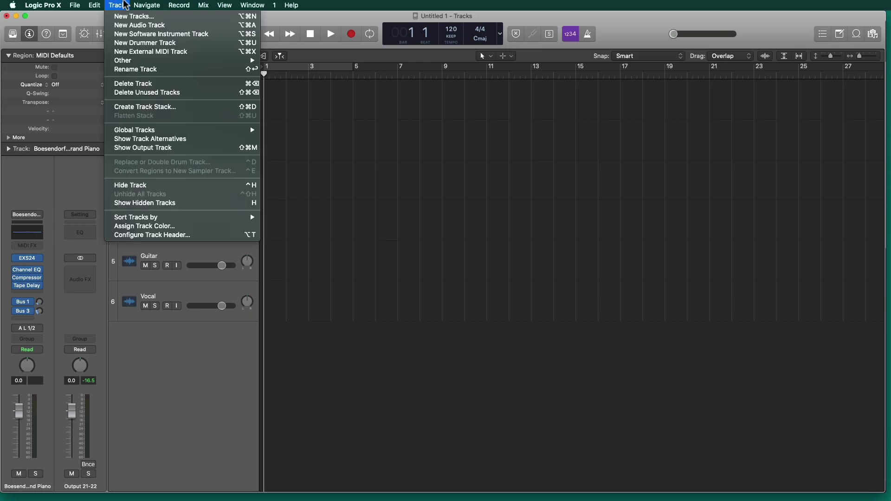
{"action": "left_click", "coordinate": [144, 106]}
{"action": "left_click", "coordinate": [510, 139]}
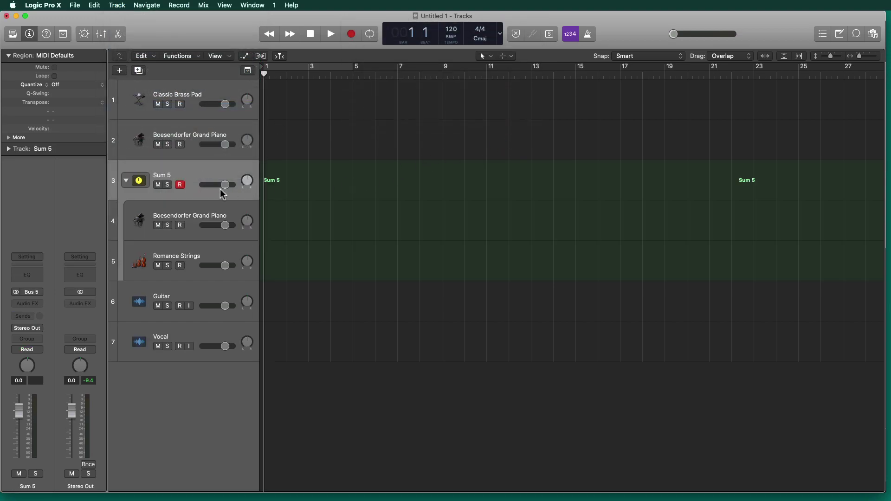
Collapse the stack, rename it 'Piano and Strings', and raise the master volume to -2.8 dB.
{"action": "left_click", "coordinate": [126, 180]}
{"action": "double_click", "coordinate": [161, 176]}
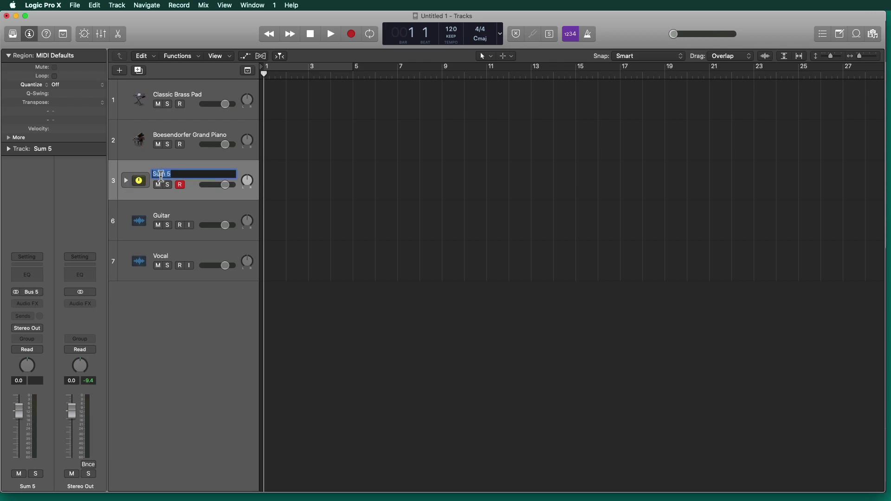
{"action": "type", "text": "Piano and Strings"}
{"action": "key", "text": "Return"}
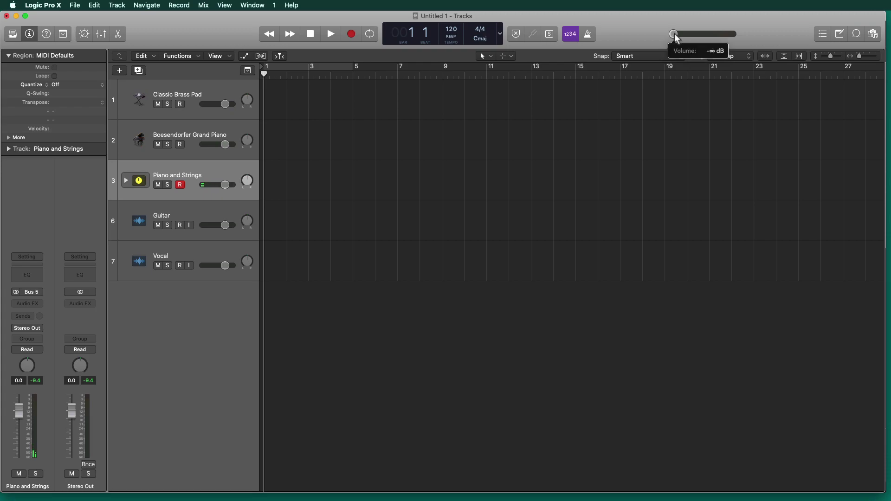
{"action": "left_click_drag", "start_coordinate": [674, 34], "coordinate": [773, 32]}
{"action": "key", "text": "super+Tab"}
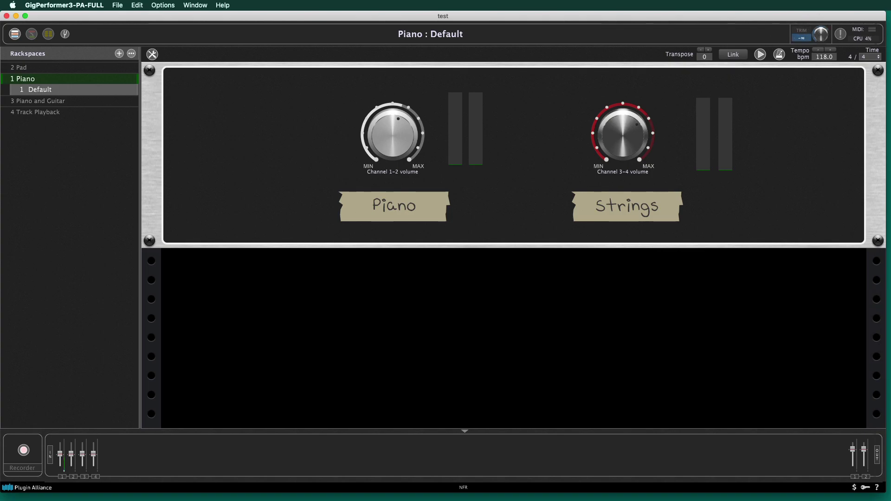
Bring Logic Pro X to the front to view the collapsed Piano and Strings stack.
{"action": "key", "text": "super+Tab"}
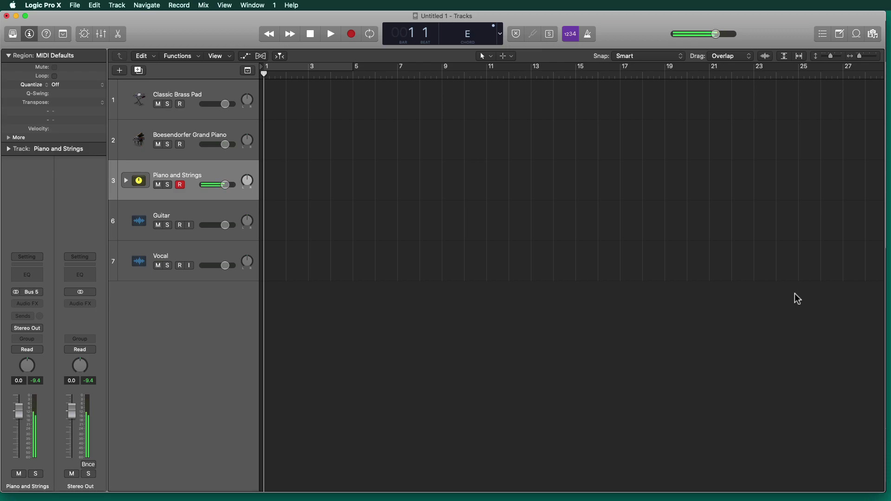
Lower the stack's Boesendorfer Grand Piano subtrack to -11.6 dB, collapse the stack, and return to Gig Performer.
{"action": "left_click", "coordinate": [125, 182]}
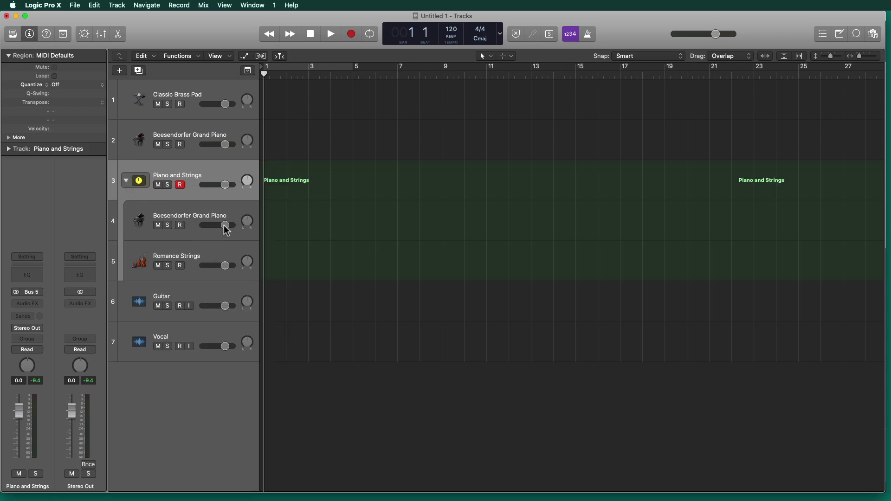
{"action": "mouse_move", "coordinate": [225, 226]}
{"action": "left_click_drag", "start_coordinate": [224, 225], "coordinate": [213, 225]}
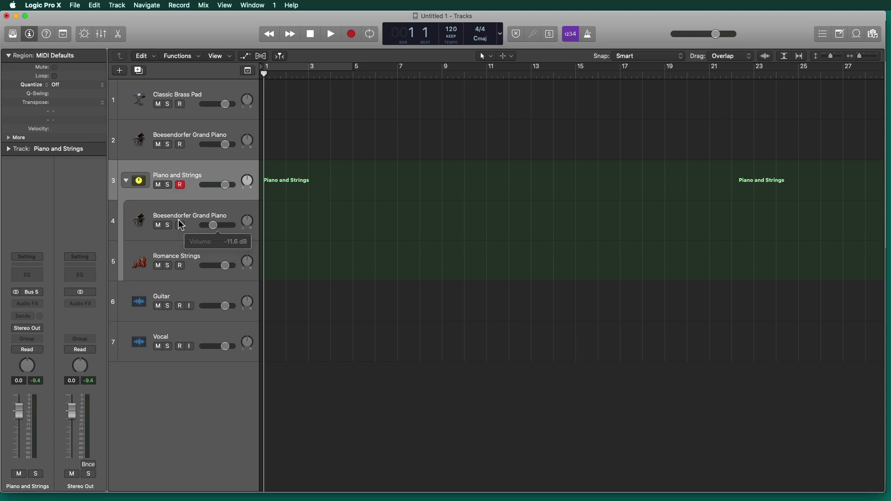
{"action": "left_click", "coordinate": [125, 183]}
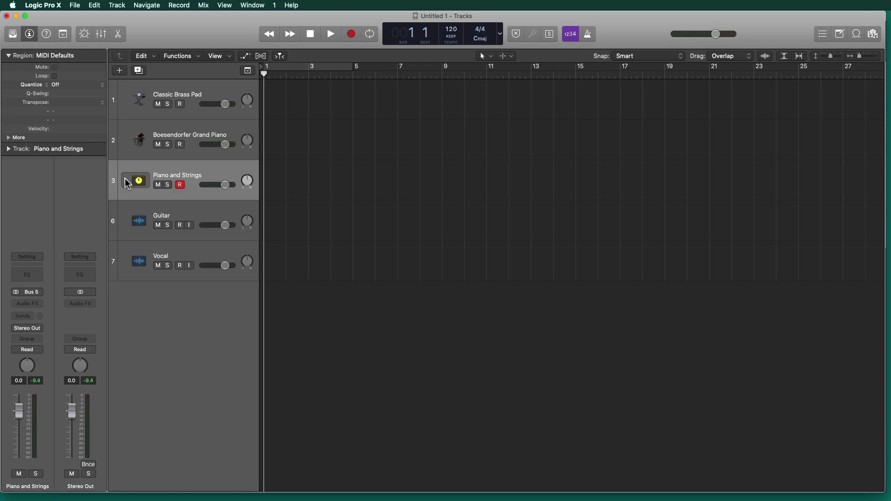
{"action": "key", "text": "super+Tab"}
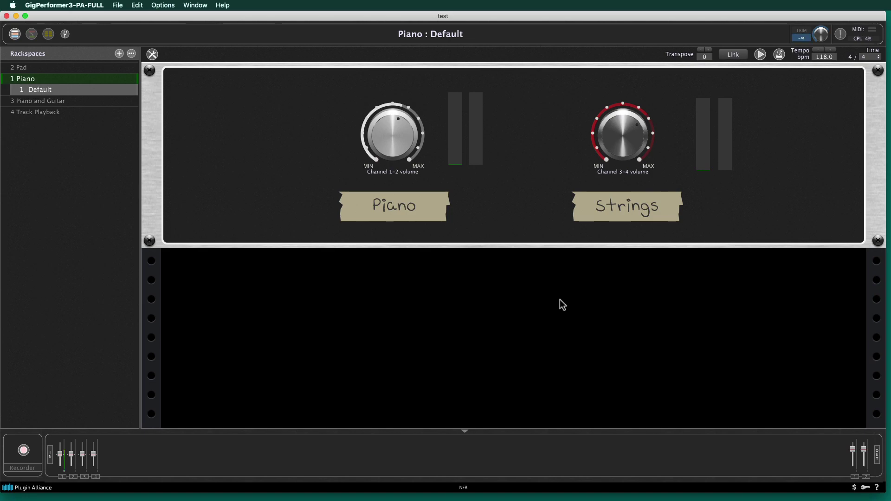
Flip from Piano to Pad and back, then turn Logic's master volume fully down.
{"action": "key", "text": "Up"}
{"action": "key", "text": "Down"}
{"action": "key", "text": "super+Tab"}
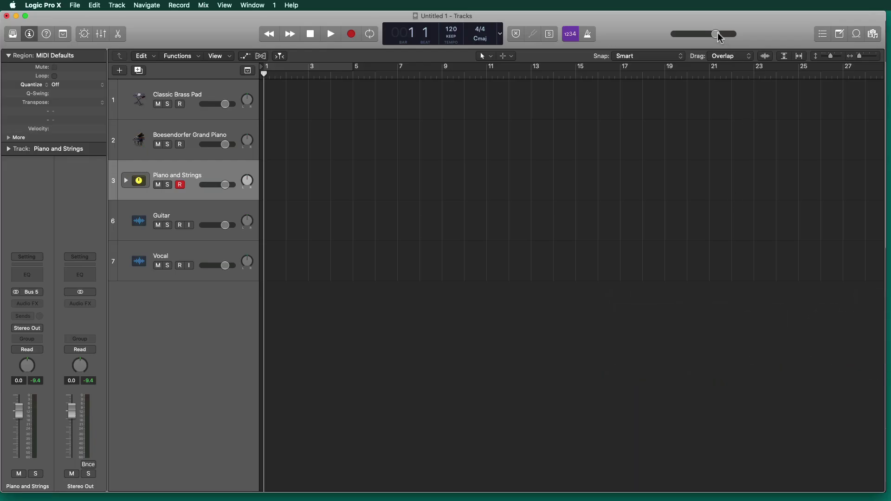
{"action": "left_click_drag", "start_coordinate": [726, 34], "coordinate": [578, 44]}
{"action": "key", "text": "super+Tab"}
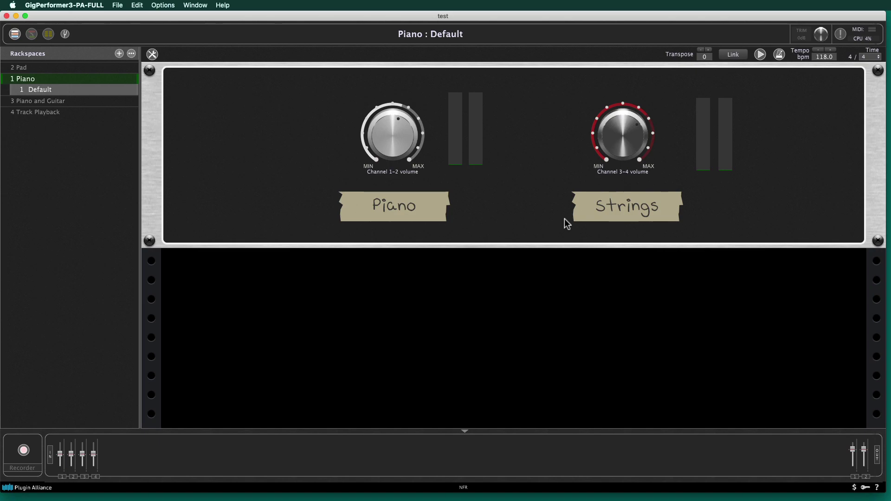
{"action": "key", "text": "super+Tab"}
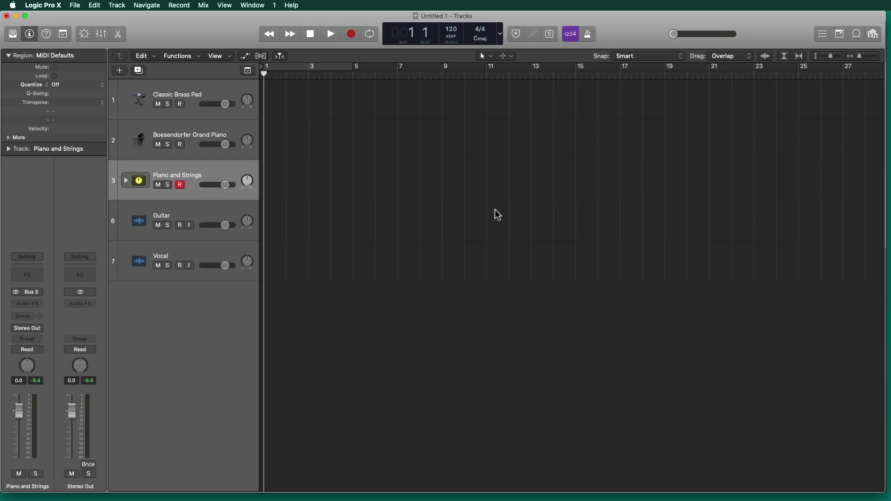
Expand the Piano and Strings stack and select the Guitar, stack, Boesendorfer and Romance Strings tracks.
{"action": "left_click", "coordinate": [126, 181]}
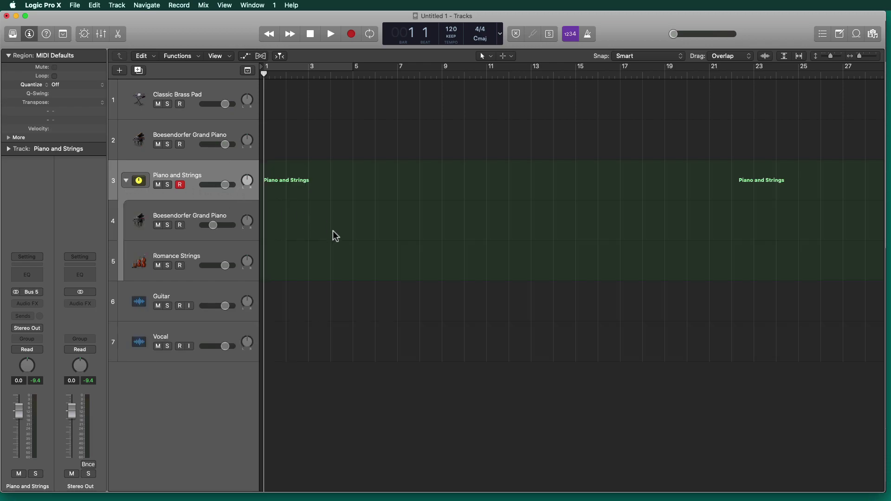
{"action": "left_click", "coordinate": [214, 298]}
{"action": "left_click", "coordinate": [218, 172]}
{"action": "left_click", "coordinate": [218, 208]}
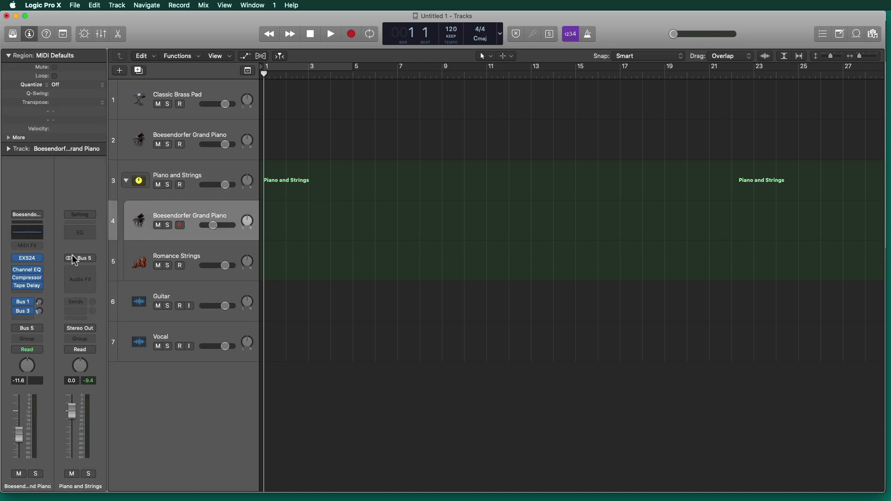
{"action": "left_click", "coordinate": [161, 255]}
Open the Romance Strings EXS24 instrument, toggle its extended parameters, and close it.
{"action": "left_click", "coordinate": [29, 276]}
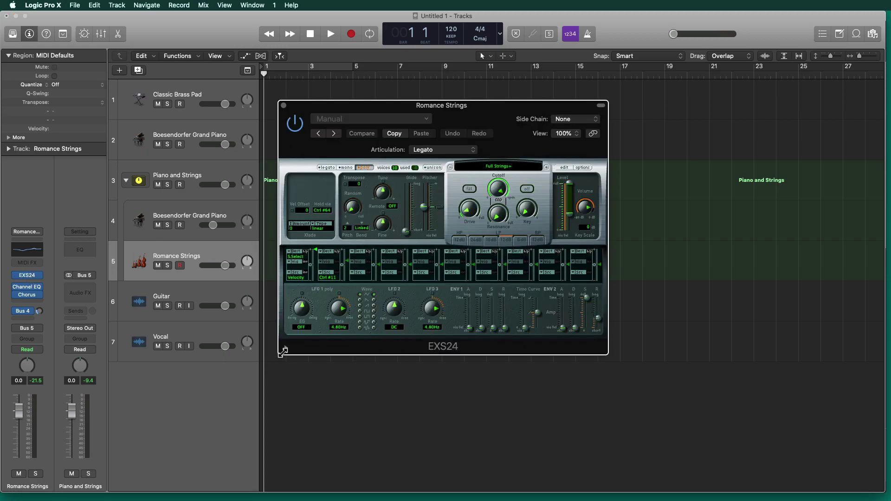
{"action": "left_click", "coordinate": [286, 348]}
{"action": "left_click", "coordinate": [286, 349]}
{"action": "left_click", "coordinate": [284, 106]}
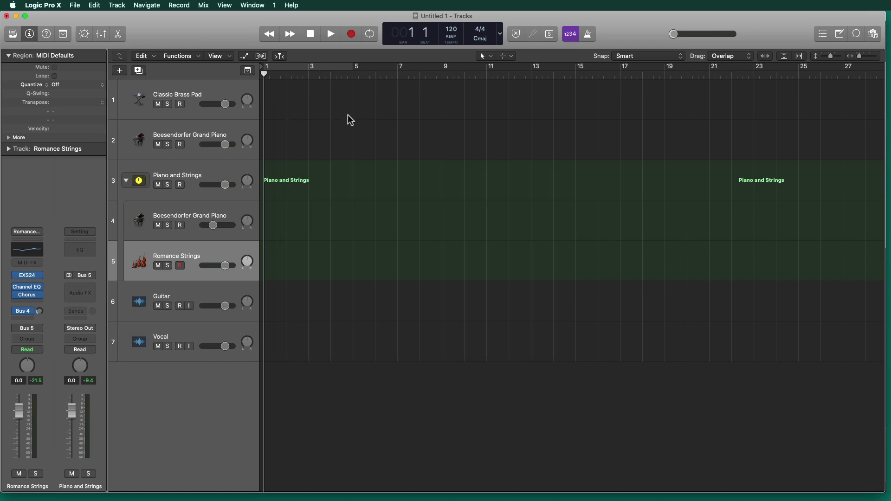
Back in Gig Performer, toggle rackspace edit mode on and off to view the Piano wiring.
{"action": "key", "text": "super+Tab"}
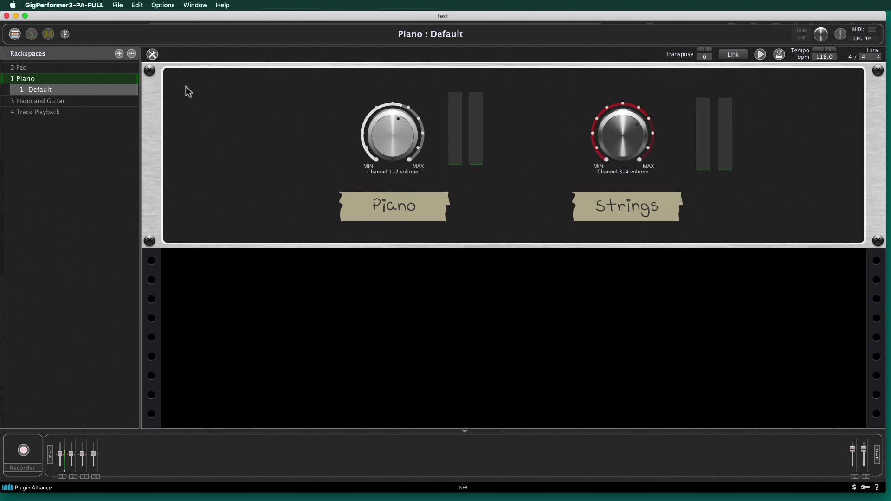
{"action": "left_click", "coordinate": [153, 54]}
{"action": "left_click", "coordinate": [153, 54]}
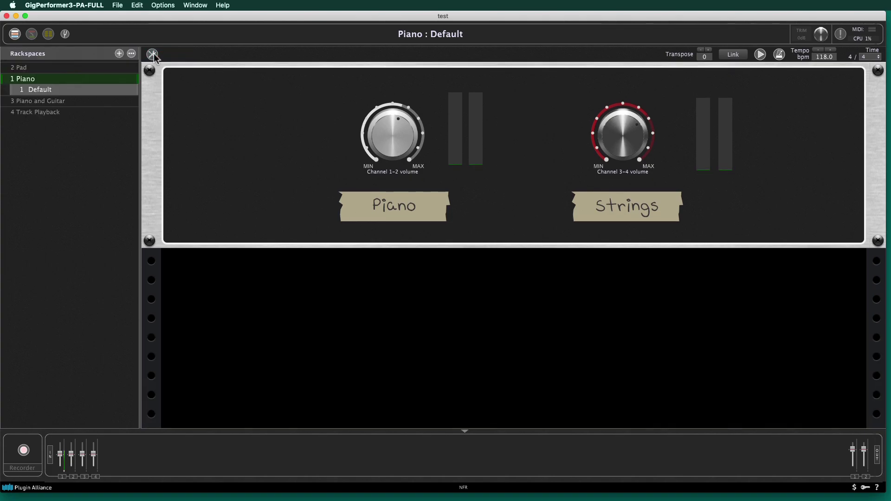
{"action": "left_click", "coordinate": [35, 35]}
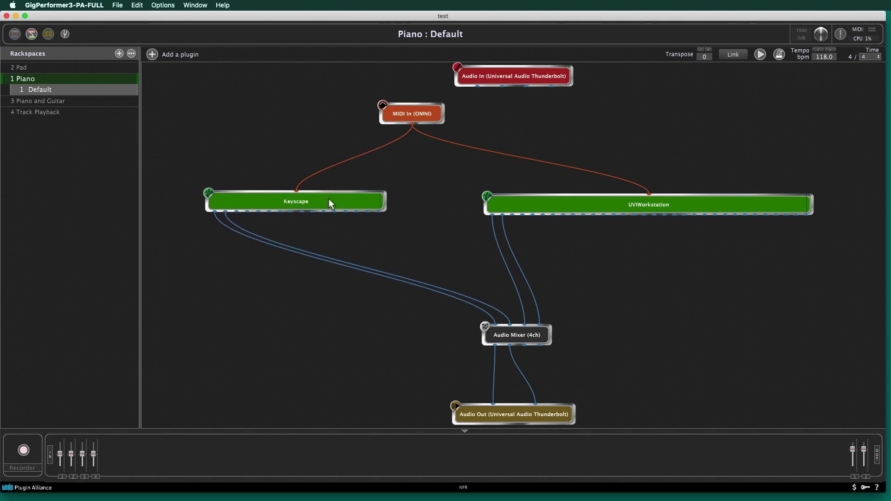
{"action": "double_click", "coordinate": [413, 112]}
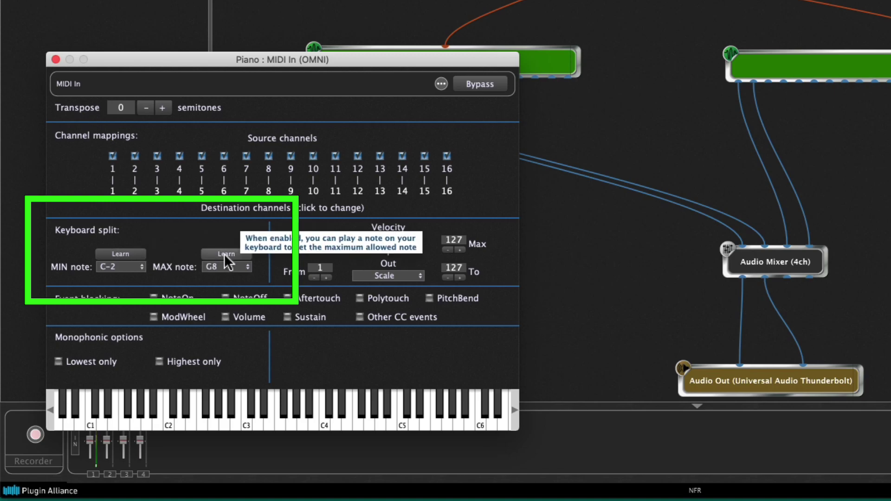
{"action": "left_click", "coordinate": [56, 59]}
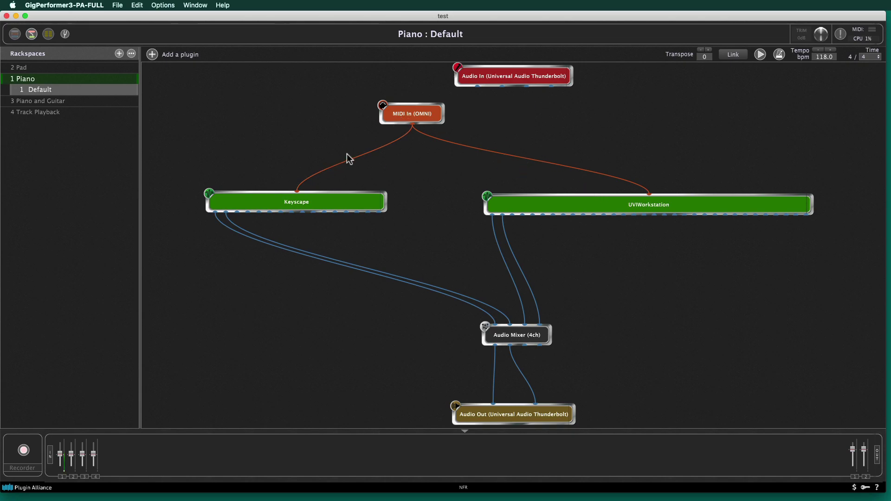
{"action": "left_click", "coordinate": [15, 34]}
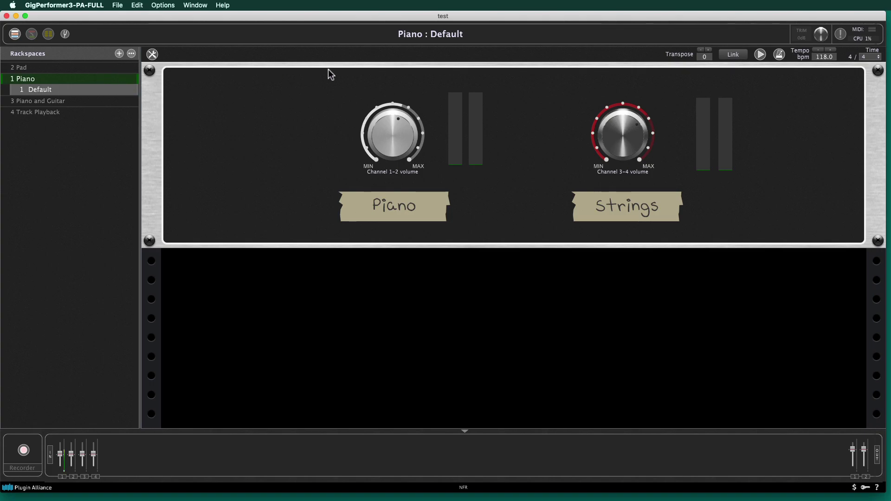
In Logic Pro X, raise the master volume to about -0.8 dB and collapse the Piano and Strings stack.
{"action": "key", "text": "super+Tab"}
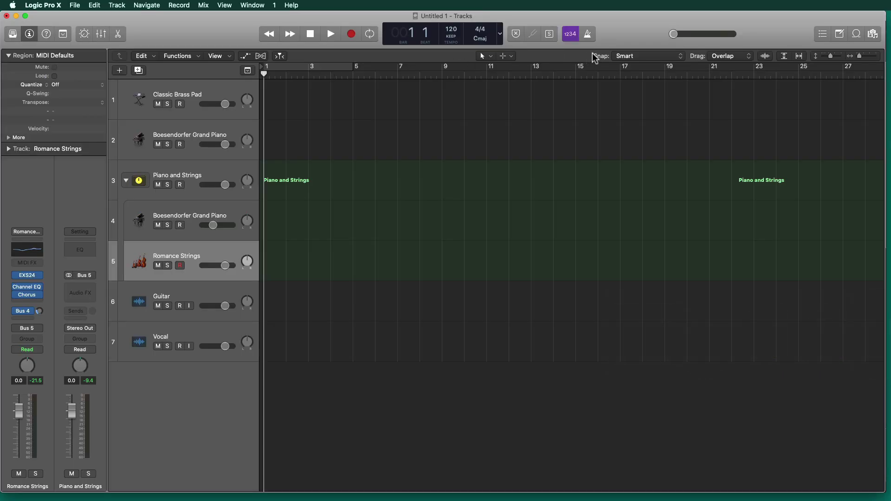
{"action": "key", "text": "super+Tab"}
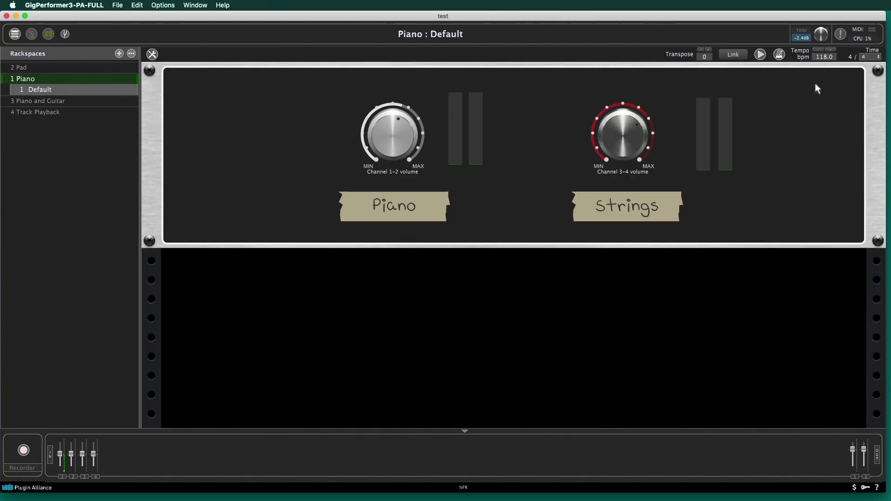
{"action": "key", "text": "super+Tab"}
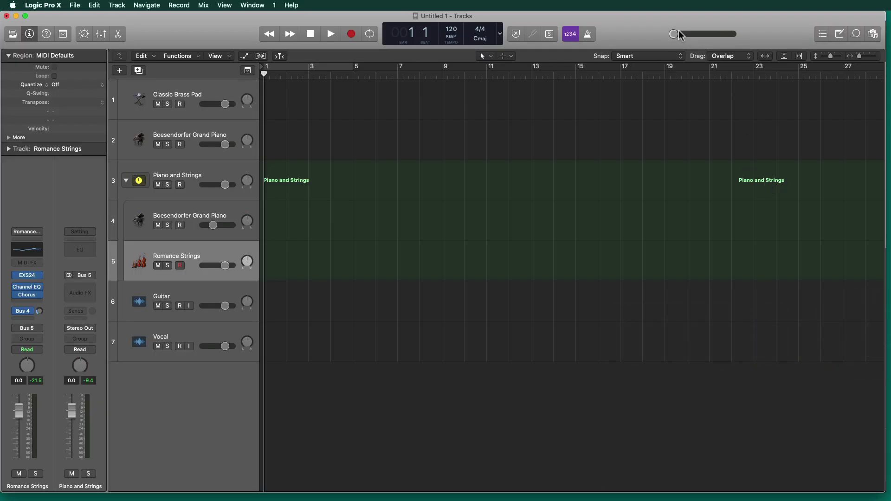
{"action": "left_click_drag", "start_coordinate": [718, 49], "coordinate": [776, 64]}
{"action": "left_click", "coordinate": [126, 181]}
Record-arm Boesendorfer Grand Piano, lower master volume to -21.0 dB, and return to Gig Performer.
{"action": "left_click", "coordinate": [178, 95]}
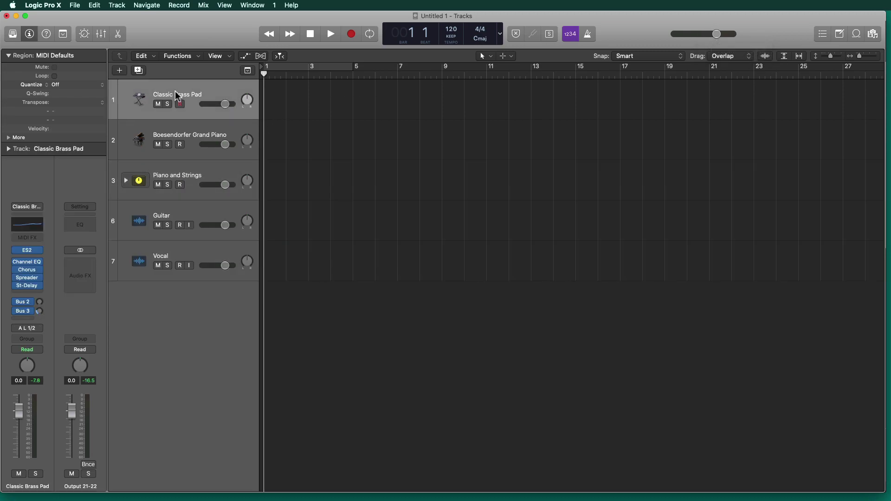
{"action": "left_click", "coordinate": [199, 129]}
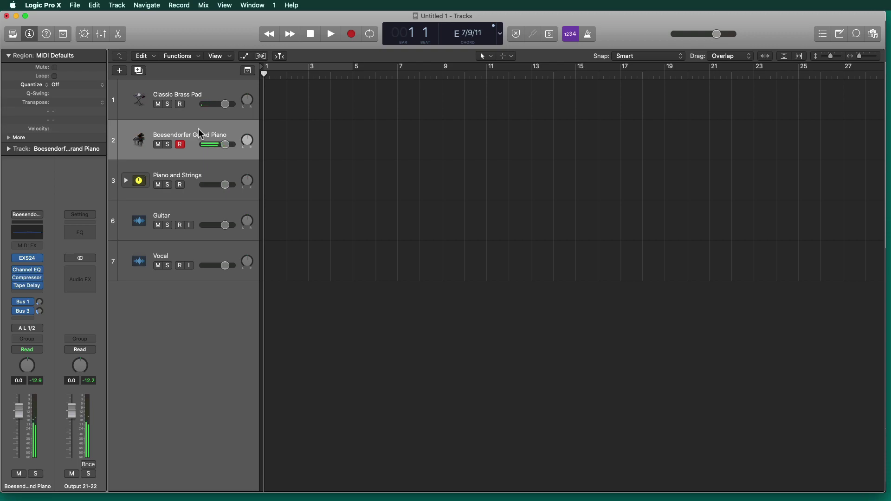
{"action": "left_click", "coordinate": [207, 92]}
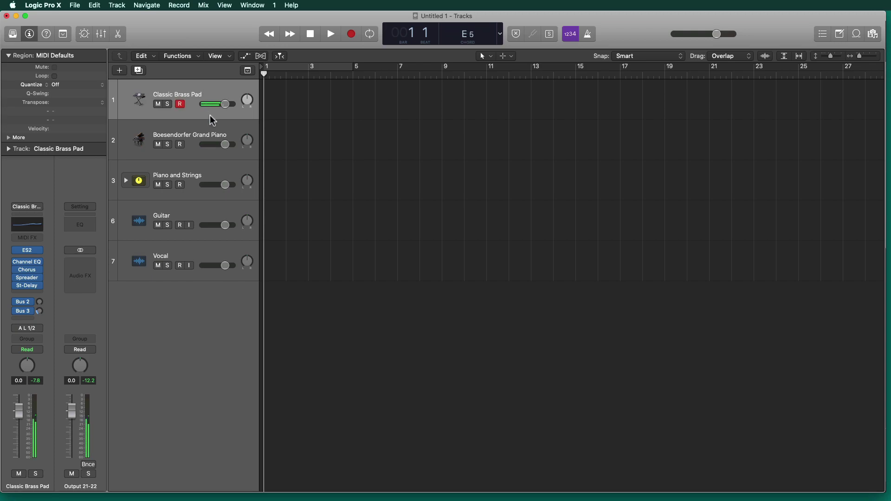
{"action": "key", "text": "Down"}
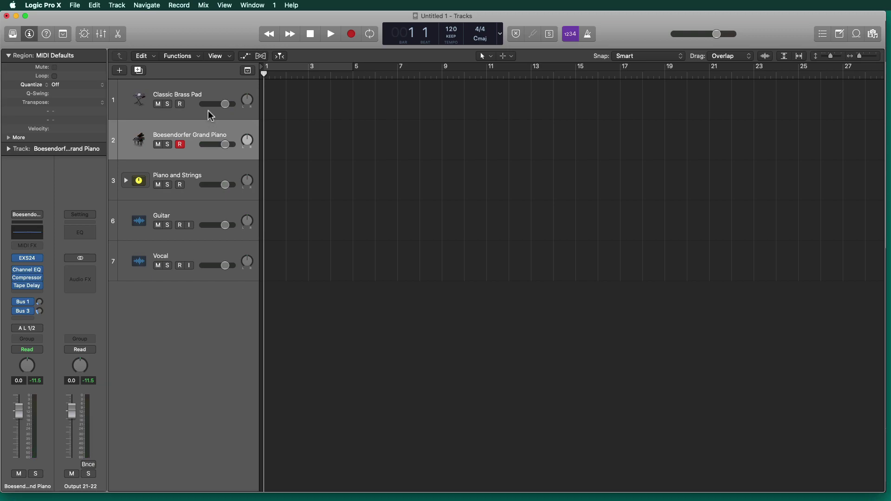
{"action": "left_click_drag", "start_coordinate": [717, 34], "coordinate": [564, 79]}
{"action": "key", "text": "super+Tab"}
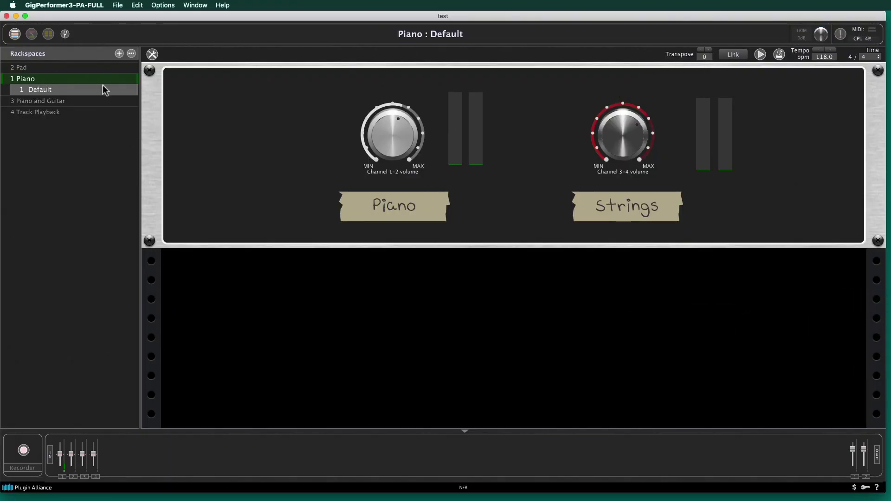
Flip between the Pad and Piano rackspaces, ending on Piano, then switch to Logic Pro X.
{"action": "left_click", "coordinate": [62, 70]}
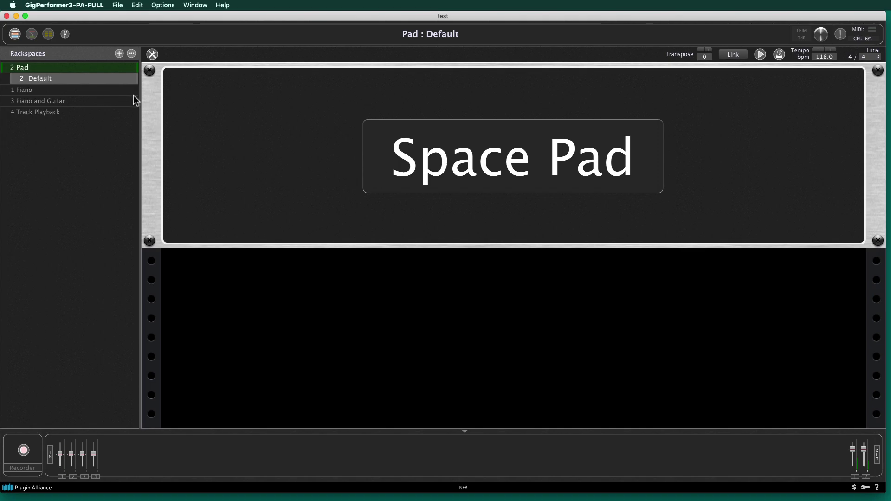
{"action": "key", "text": "Down"}
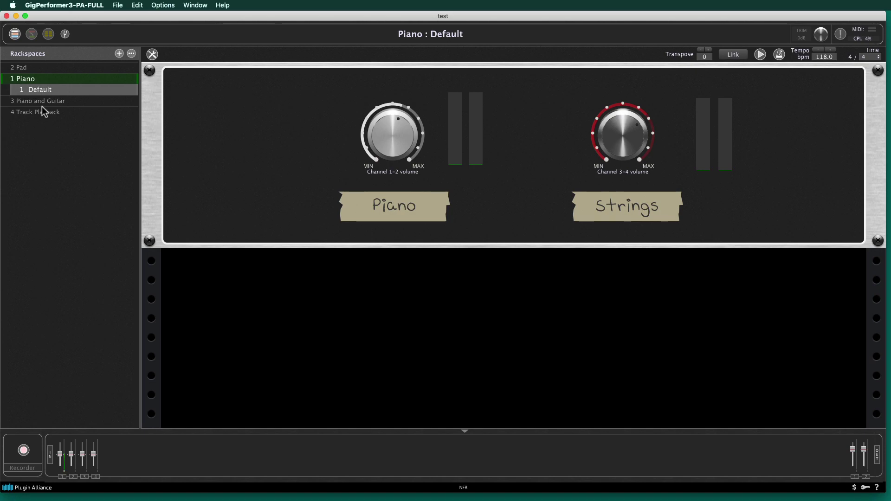
{"action": "key", "text": "Up"}
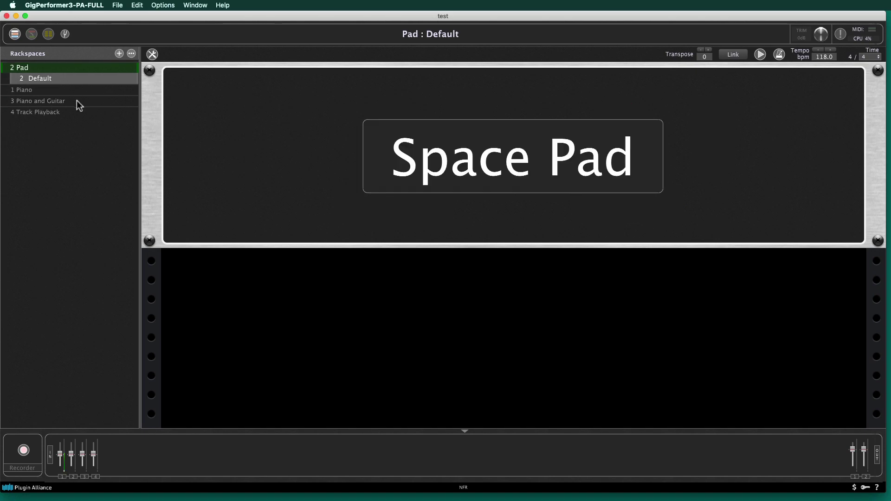
{"action": "key", "text": "Down"}
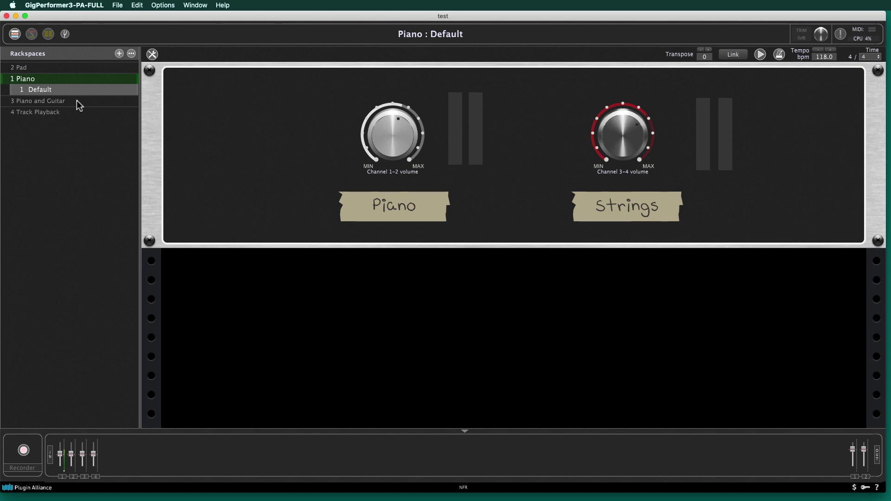
{"action": "key", "text": "super+Tab"}
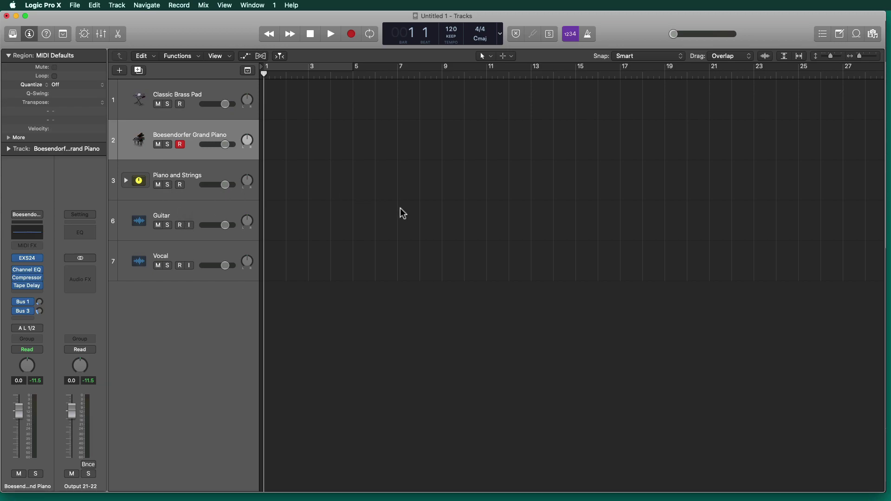
Rename the third rackspace to 'Guitar and Vocal' and try its Guitar Volume knob.
{"action": "key", "text": "super+Tab"}
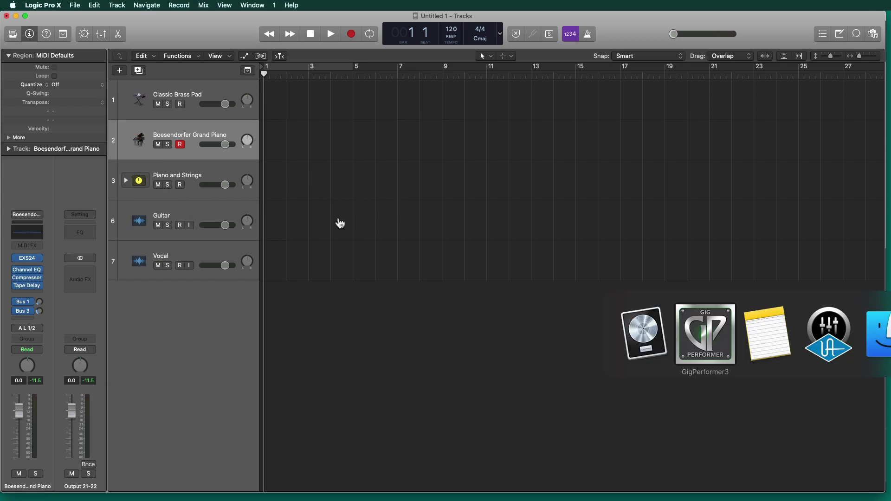
{"action": "left_click", "coordinate": [38, 103]}
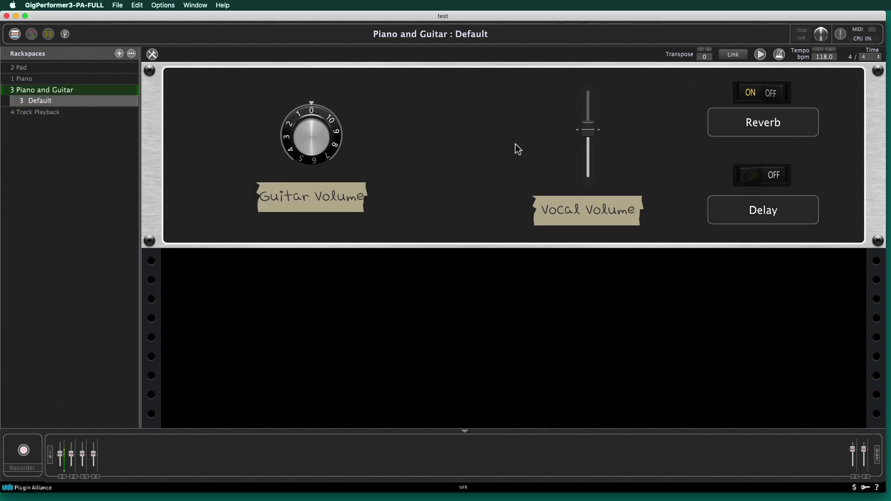
{"action": "double_click", "coordinate": [55, 88]}
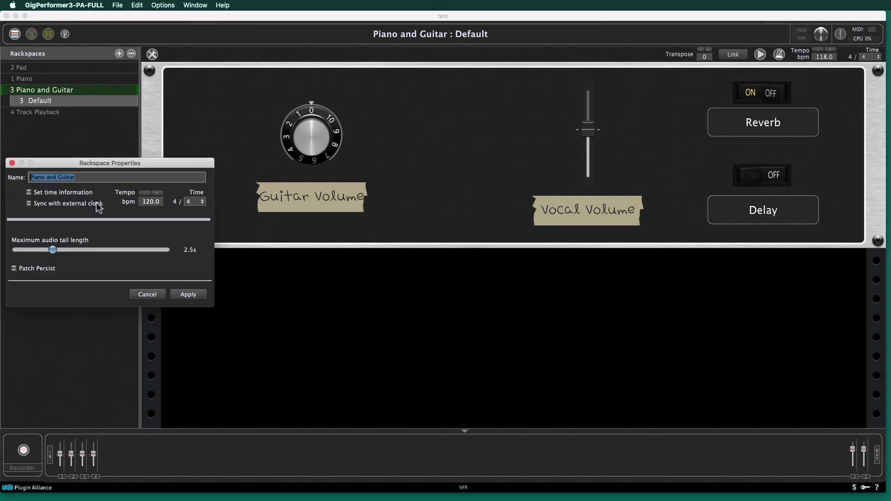
{"action": "type", "text": "Guitar an"}
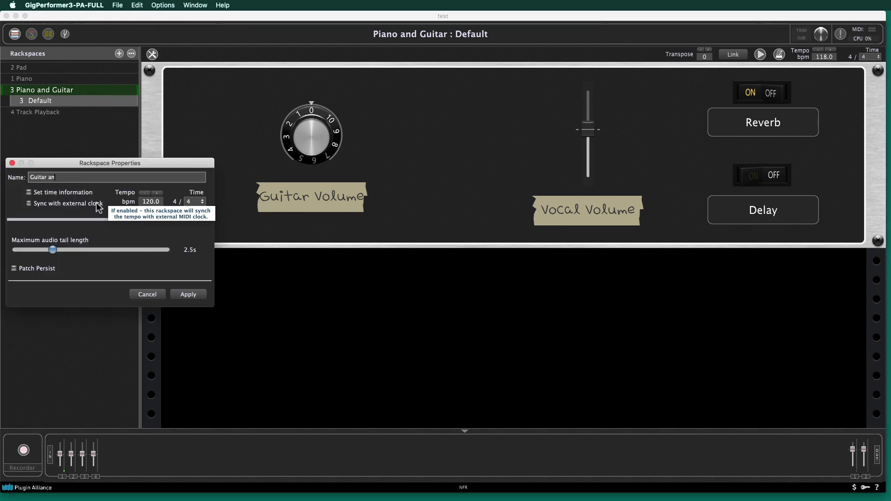
{"action": "type", "text": "d Vocal"}
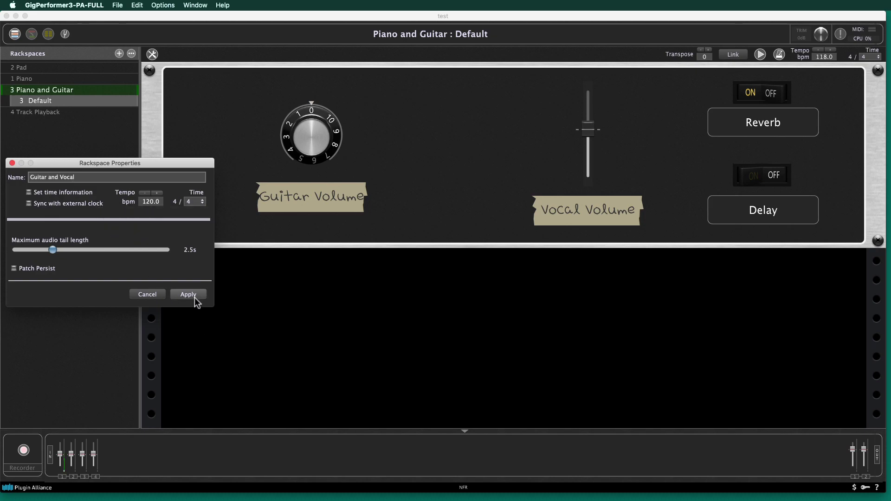
{"action": "left_click", "coordinate": [194, 297]}
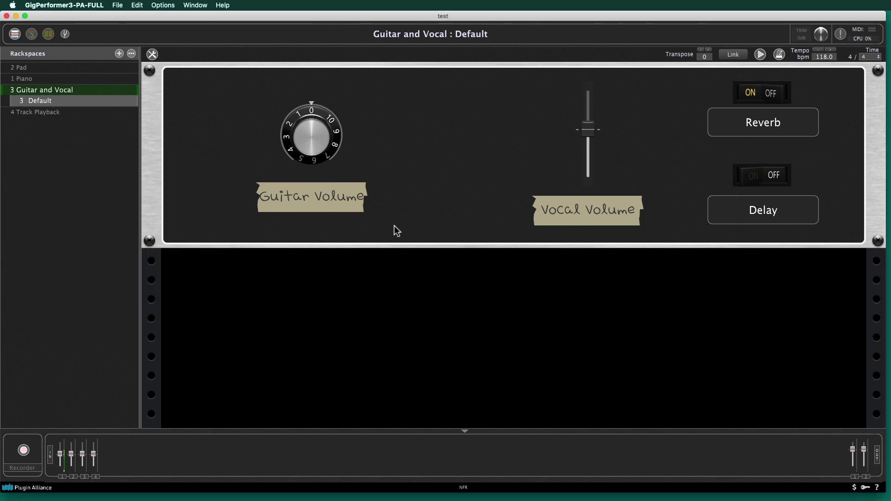
{"action": "mouse_move", "coordinate": [337, 157]}
{"action": "left_mouse_down"}
{"action": "mouse_move", "coordinate": [323, 64]}
{"action": "mouse_move", "coordinate": [345, 173]}
{"action": "left_mouse_up"}
In Logic, record-arm the Guitar and Vocal tracks and lower the Guitar volume to -2.0.
{"action": "key", "text": "super+Tab"}
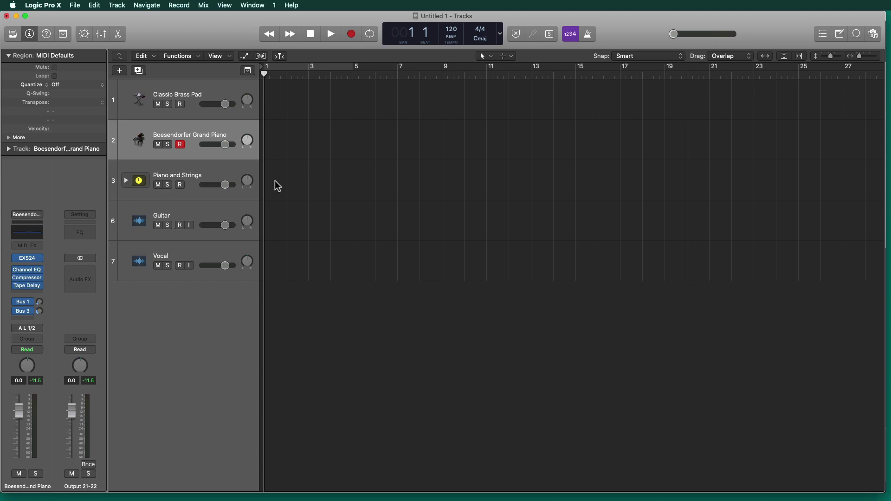
{"action": "left_click", "coordinate": [190, 209]}
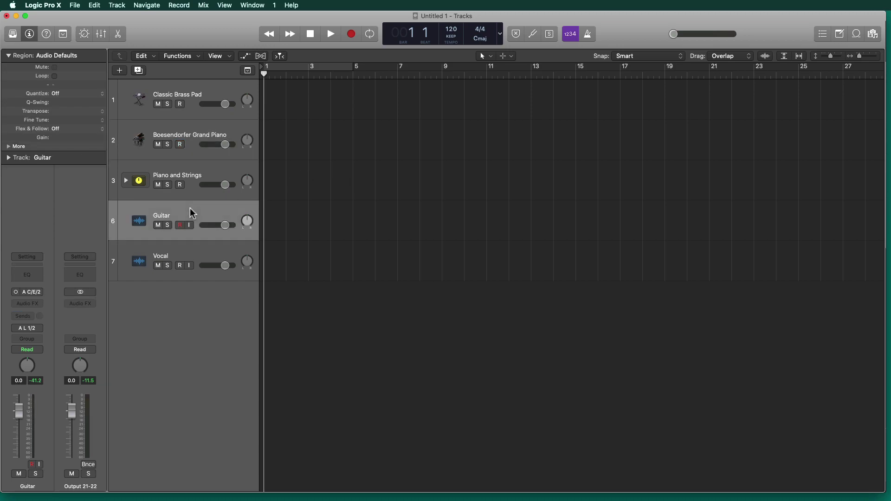
{"action": "left_click", "coordinate": [192, 248]}
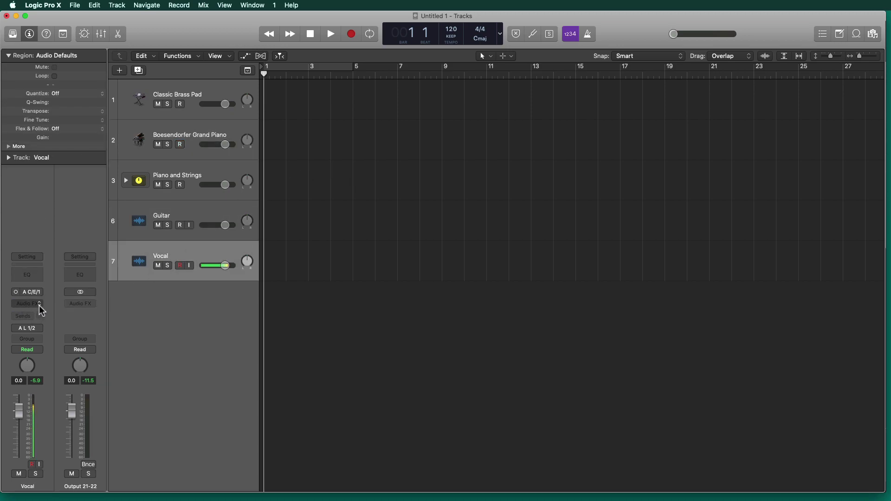
{"action": "left_click", "coordinate": [184, 209]}
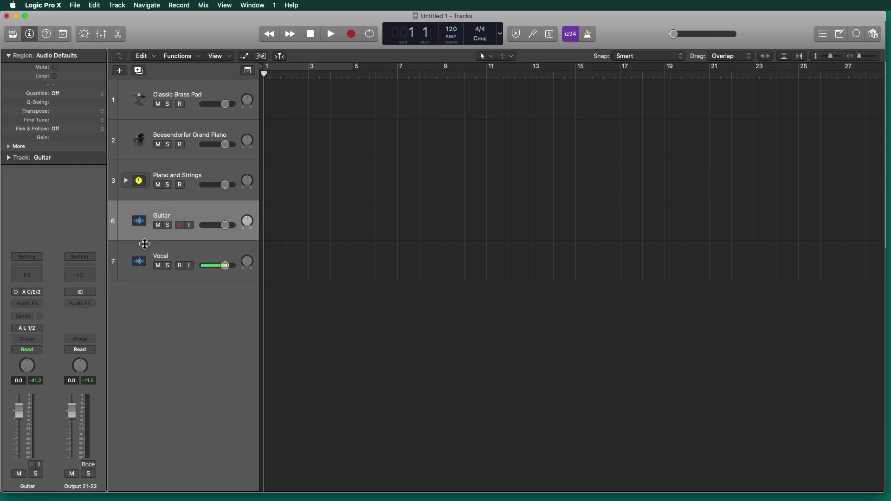
{"action": "left_click_drag", "start_coordinate": [23, 412], "coordinate": [22, 417]}
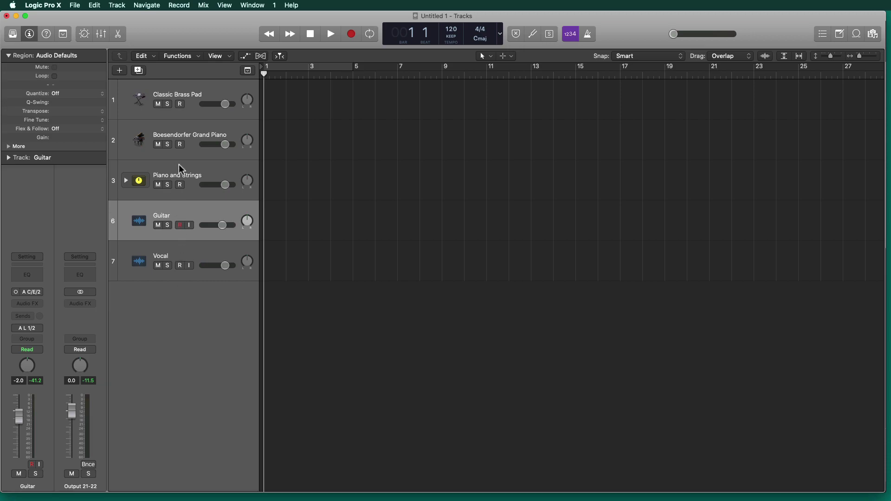
Disarm recording on the Vocal and Guitar tracks and return to Gig Performer.
{"action": "left_click", "coordinate": [180, 265]}
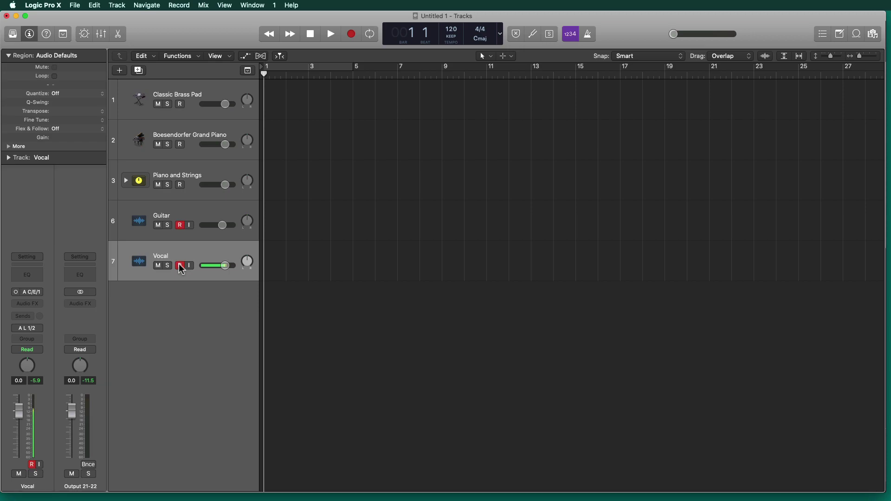
{"action": "left_click", "coordinate": [180, 266]}
{"action": "left_click", "coordinate": [180, 225]}
{"action": "key", "text": "super+Tab"}
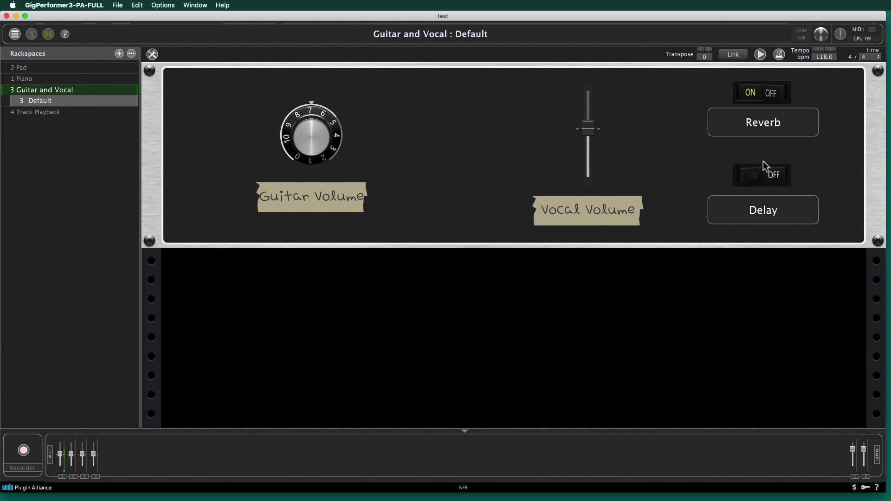
In the layout editor, delete the Reverb and Delay buttons and their ON/OFF switches.
{"action": "left_click", "coordinate": [156, 54]}
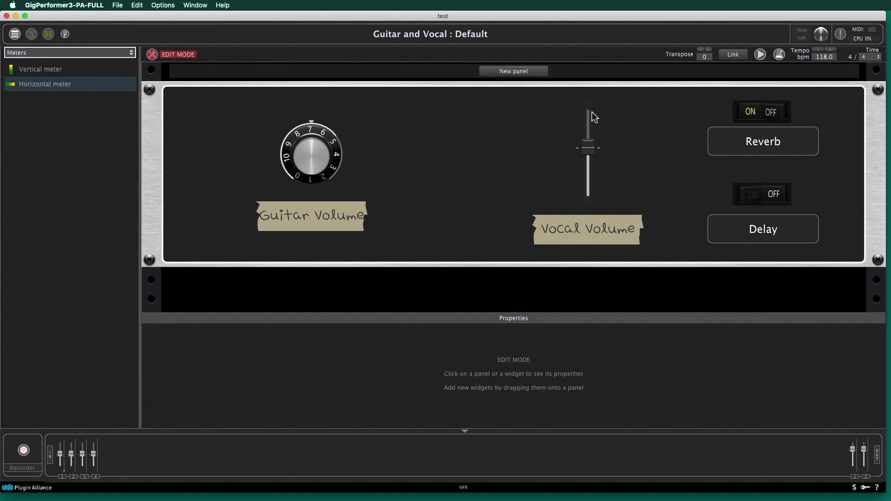
{"action": "left_click", "coordinate": [797, 147]}
{"action": "key", "text": "BackSpace"}
{"action": "left_click", "coordinate": [780, 114]}
{"action": "key", "text": "BackSpace"}
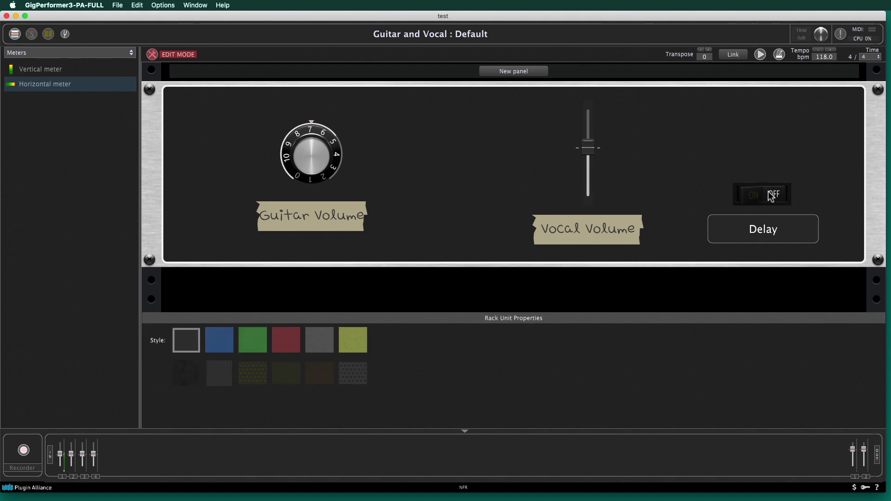
{"action": "left_click", "coordinate": [770, 194]}
{"action": "key", "text": "BackSpace"}
{"action": "left_click", "coordinate": [761, 228]}
{"action": "key", "text": "BackSpace"}
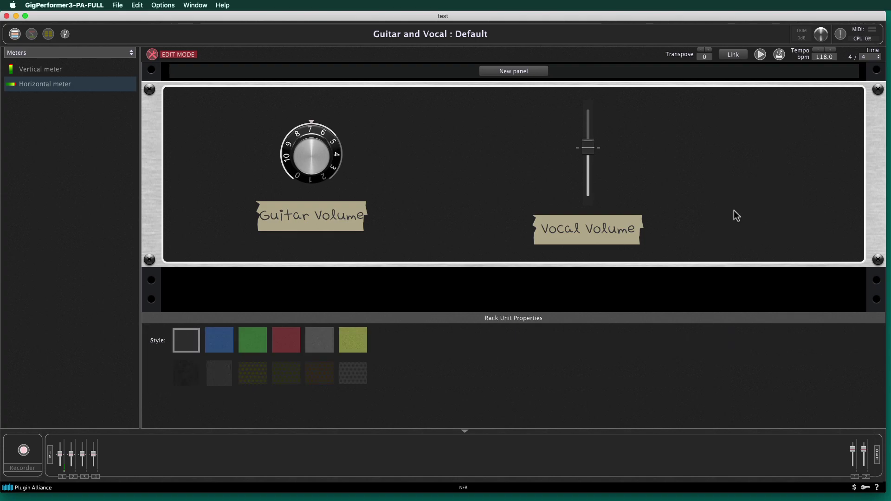
{"action": "left_click", "coordinate": [152, 54]}
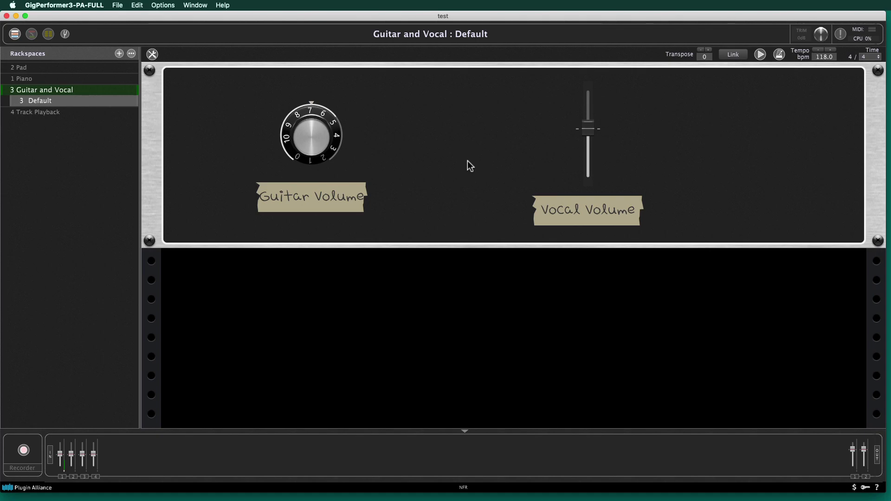
After checking Logic Pro X, switch to the Track Playback rackspace.
{"action": "key", "text": "super+Tab"}
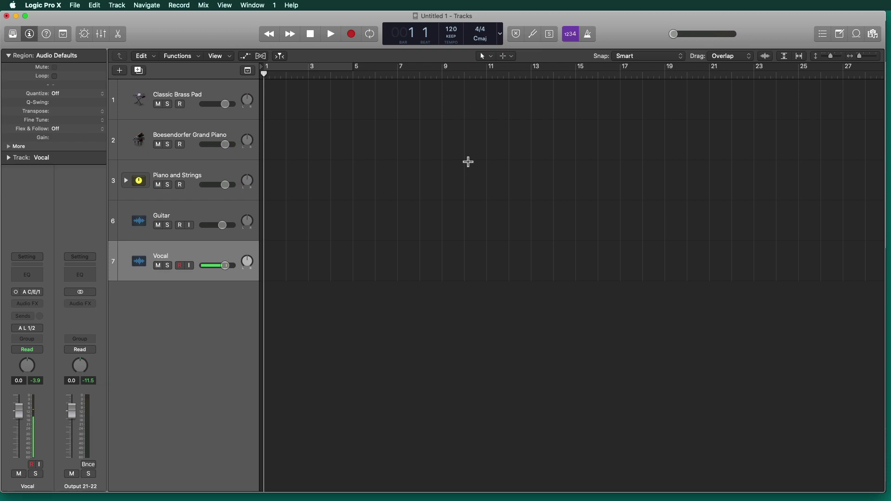
{"action": "key", "text": "super+Tab"}
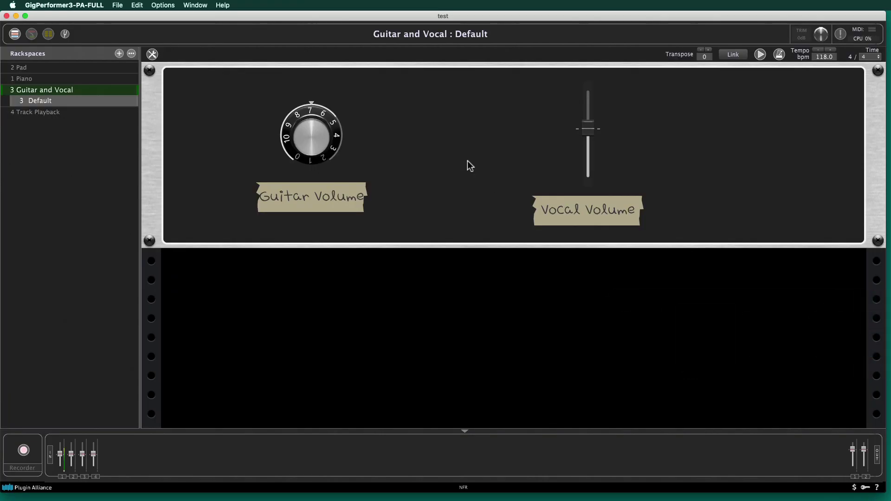
{"action": "left_click", "coordinate": [103, 108]}
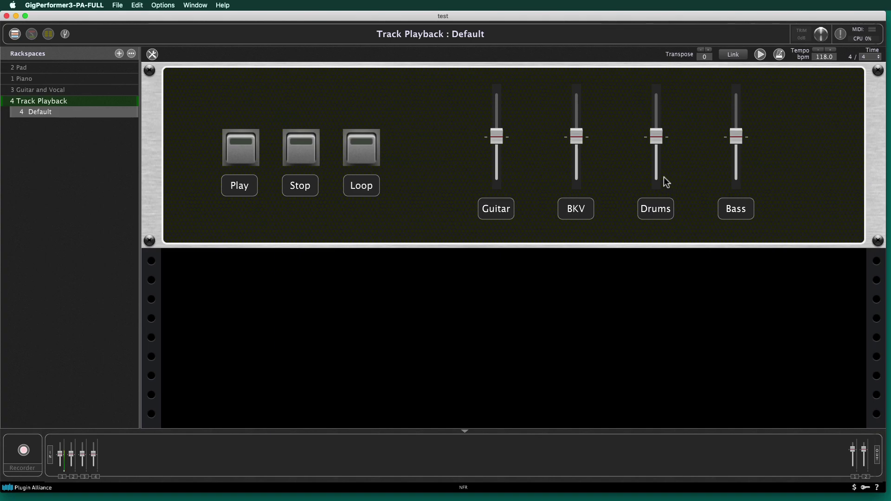
Move the Guitar playback fader down and back up, then nudge the Audio File Player block lower in the wiring view and inspect it.
{"action": "mouse_move", "coordinate": [576, 136]}
{"action": "left_mouse_down"}
{"action": "mouse_move", "coordinate": [561, 261]}
{"action": "mouse_move", "coordinate": [577, 241]}
{"action": "mouse_move", "coordinate": [587, 142]}
{"action": "left_mouse_up"}
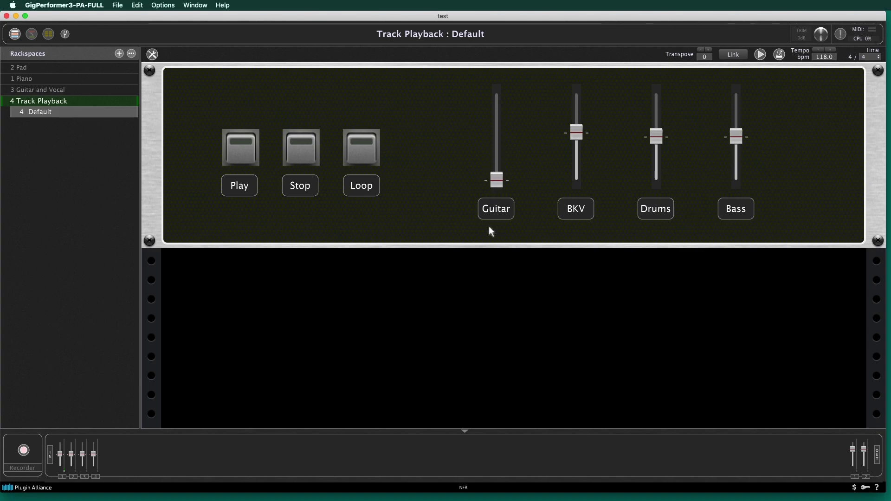
{"action": "left_click_drag", "start_coordinate": [496, 180], "coordinate": [502, 144]}
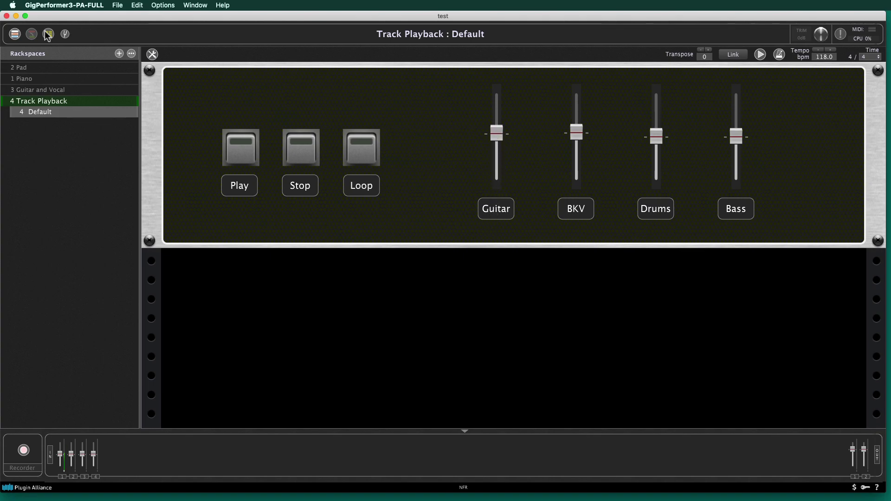
{"action": "left_click", "coordinate": [30, 34]}
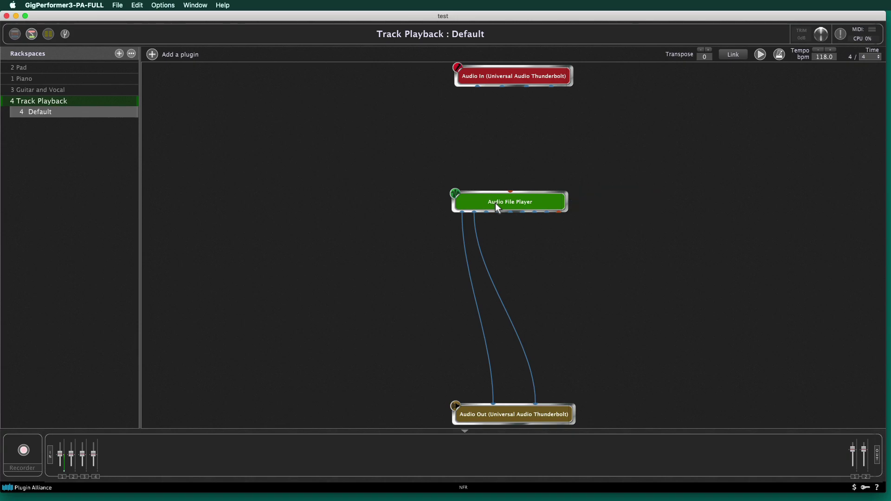
{"action": "left_click_drag", "start_coordinate": [497, 206], "coordinate": [504, 223]}
{"action": "double_click", "coordinate": [512, 220]}
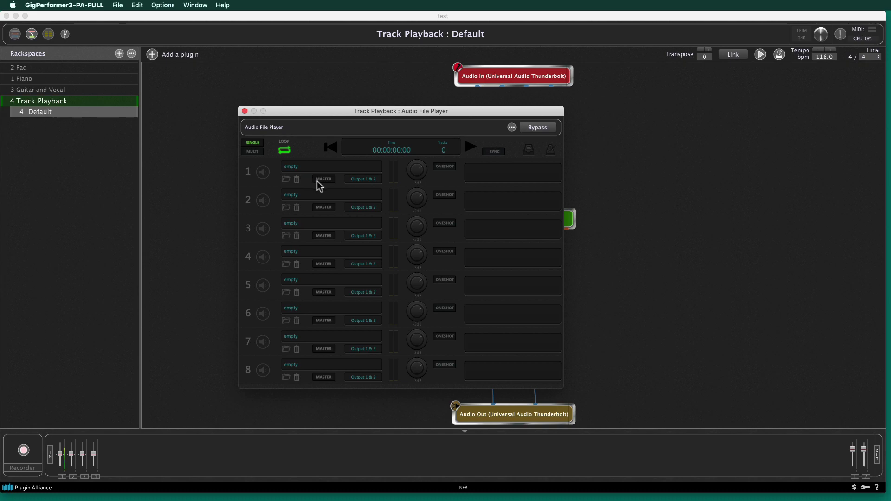
{"action": "left_click", "coordinate": [245, 111]}
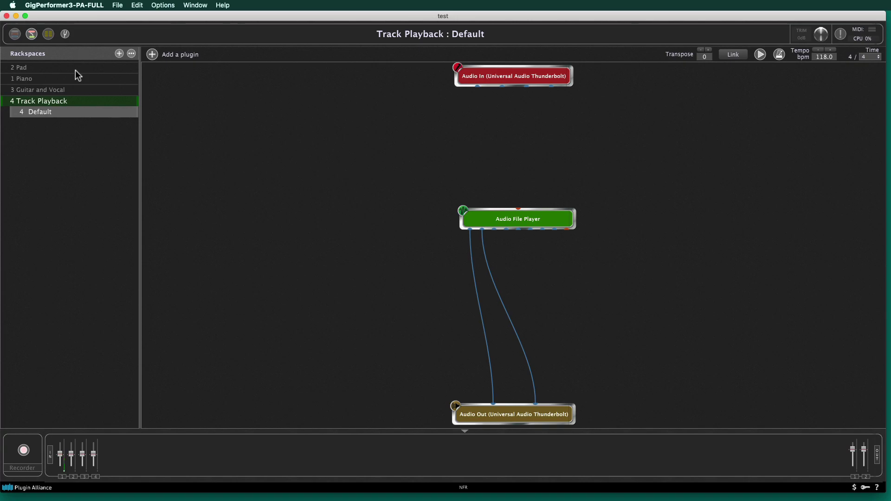
Return to the Track Playback control panel and lower the Guitar playback fader slightly.
{"action": "left_click", "coordinate": [20, 33]}
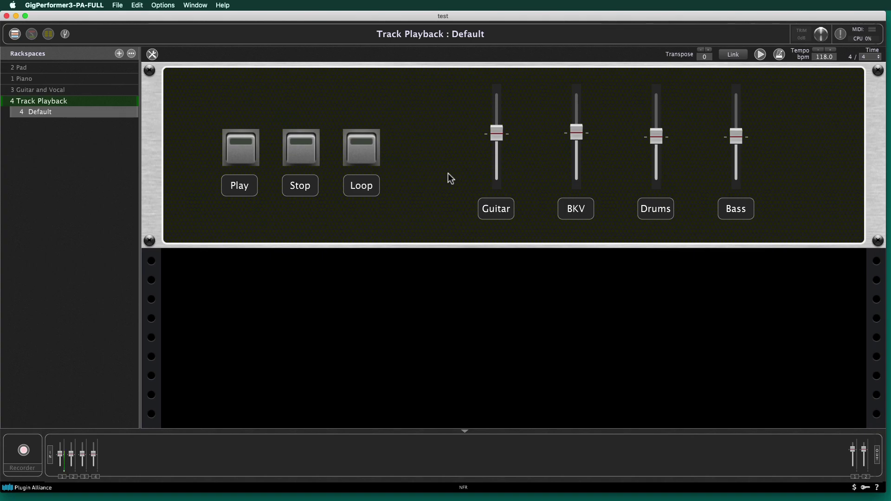
{"action": "mouse_move", "coordinate": [498, 135]}
{"action": "left_mouse_down"}
{"action": "mouse_move", "coordinate": [500, 167]}
{"action": "mouse_move", "coordinate": [497, 134]}
{"action": "left_mouse_up"}
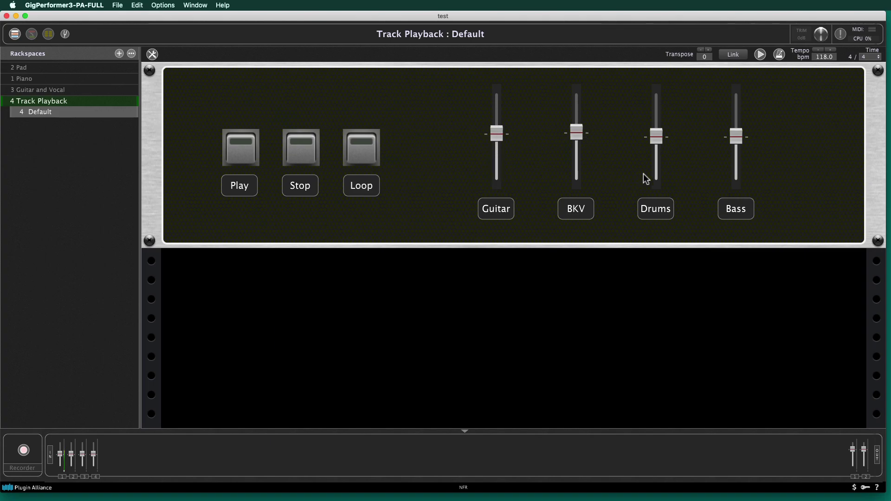